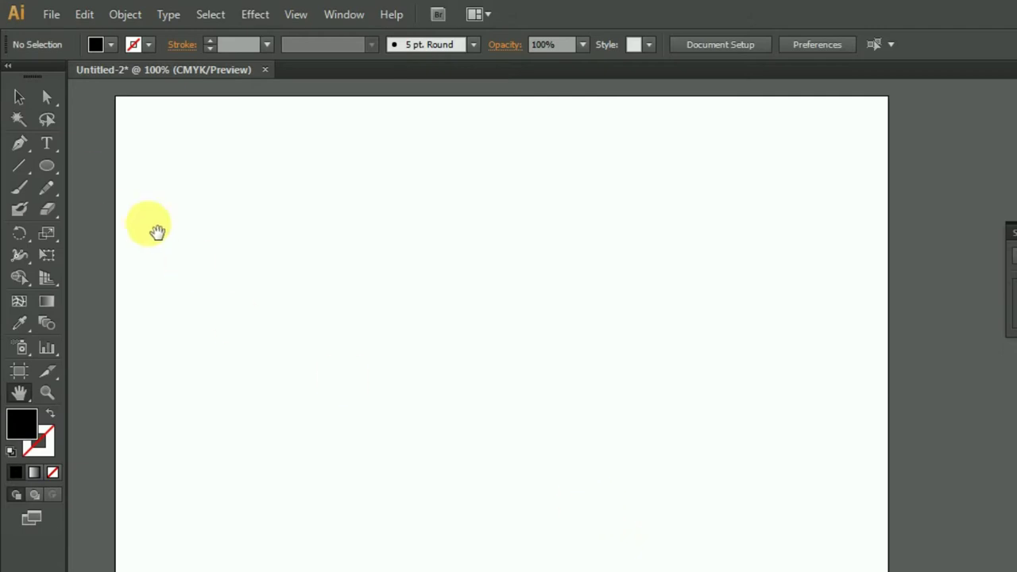
Step: Type a capital D on the artboard and set it to Arial Black
left_click(47, 143)
left_click(317, 312)
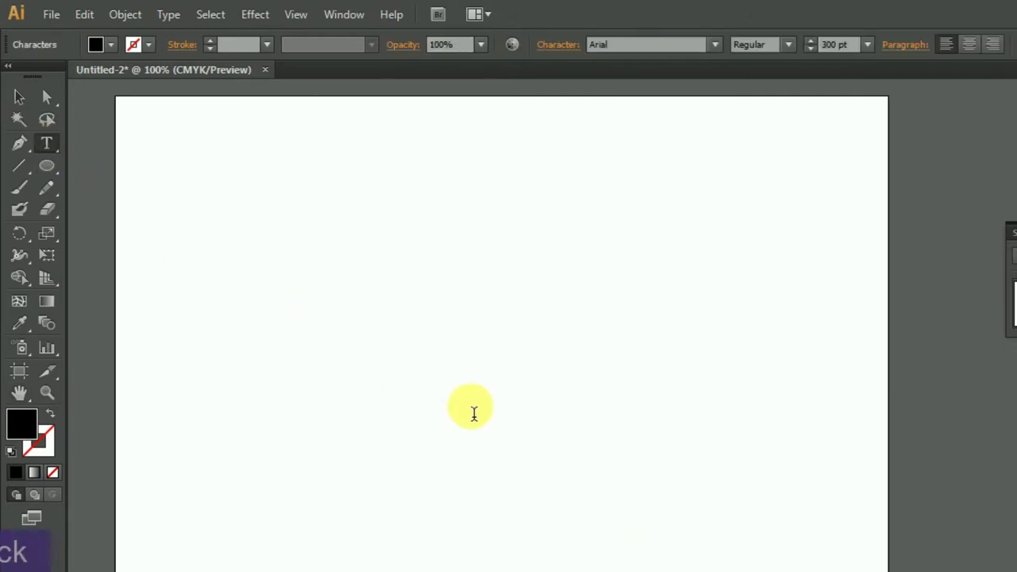
type("D")
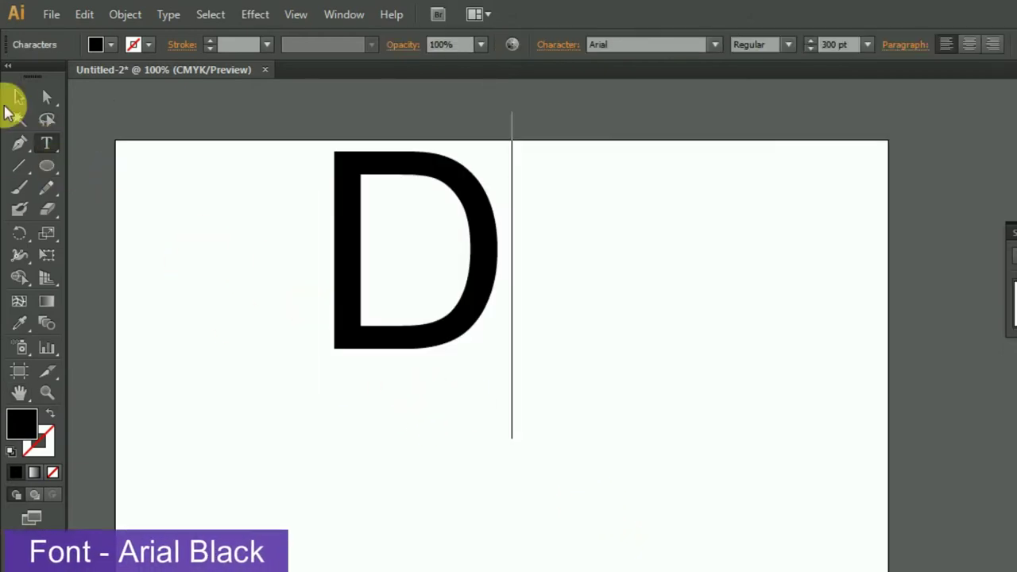
left_click(19, 97)
left_click_drag(363, 347, 370, 421)
left_click(789, 44)
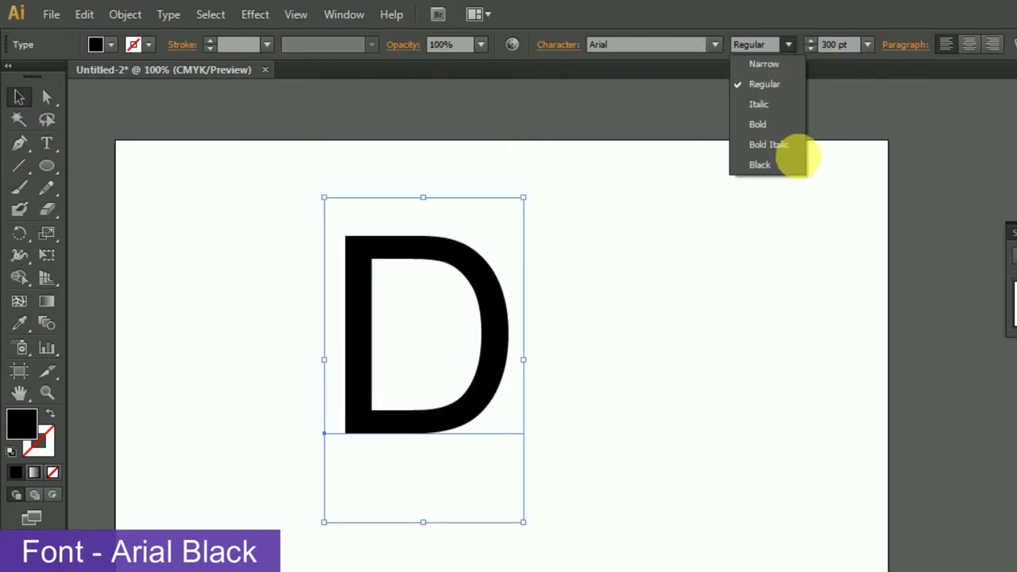
left_click(763, 162)
left_click_drag(517, 340, 540, 359)
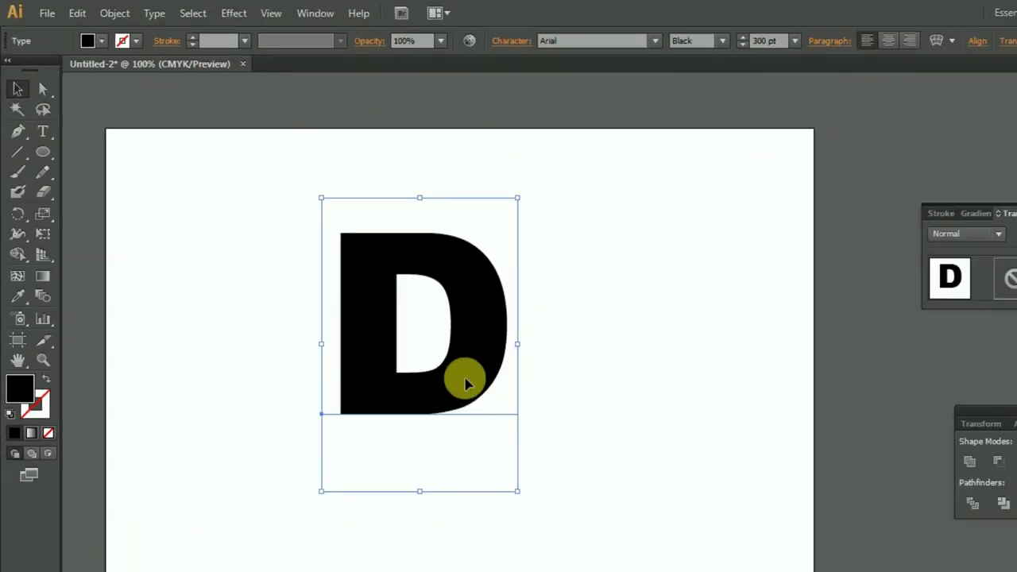
Step: Convert the D to outlines and move it to the left
right_click(515, 308)
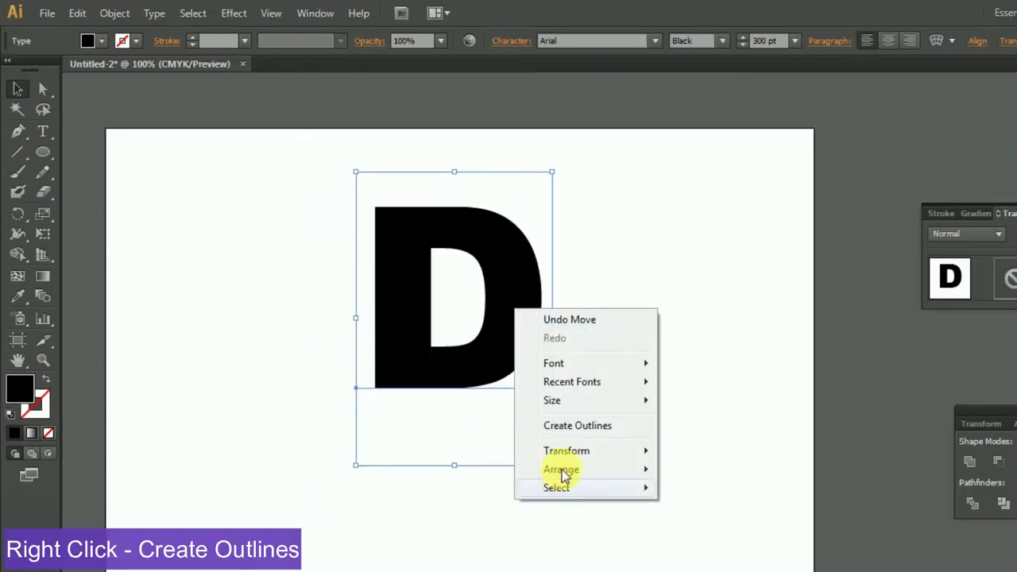
left_click(578, 426)
left_click(692, 450)
left_click_drag(451, 352, 402, 352)
left_click(45, 152)
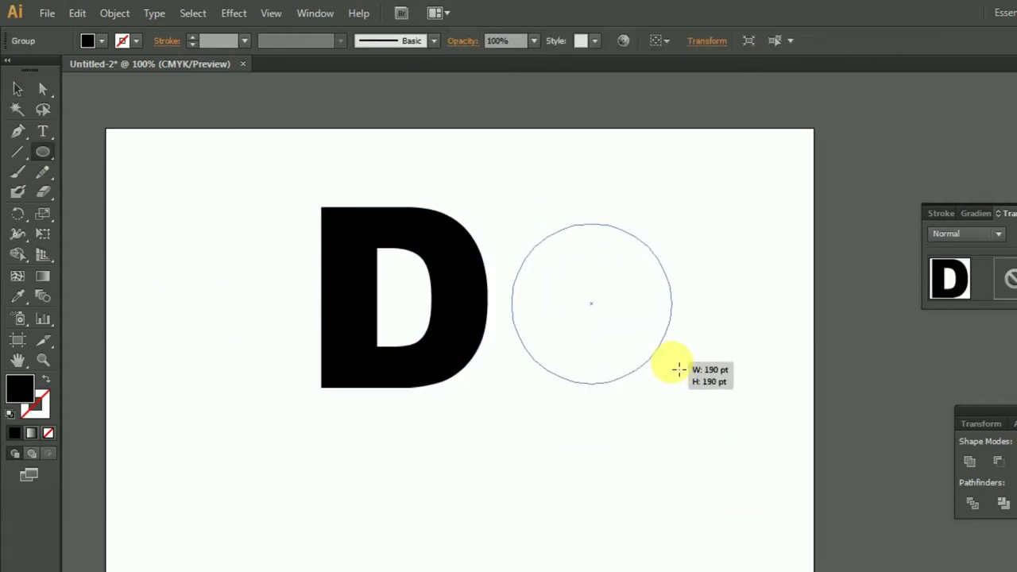
Step: Draw a circle right of the D with a black stroke and no fill
left_click_drag(592, 306, 679, 391)
left_click(130, 40)
left_click(47, 70)
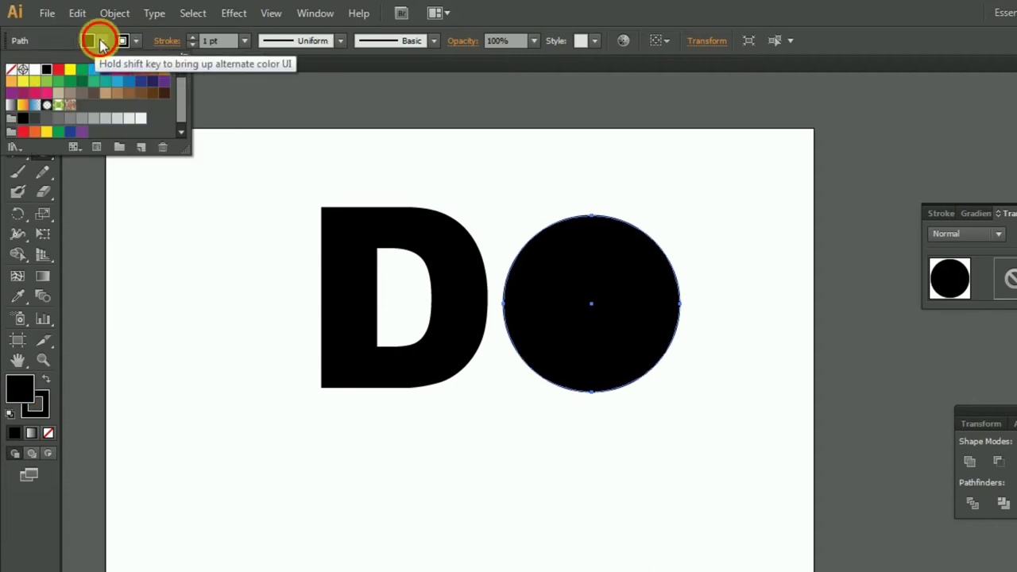
left_click(10, 70)
left_click(38, 152)
key("v")
mouse_move(533, 295)
left_mouse_down()
mouse_move(578, 266)
mouse_move(630, 284)
left_mouse_up()
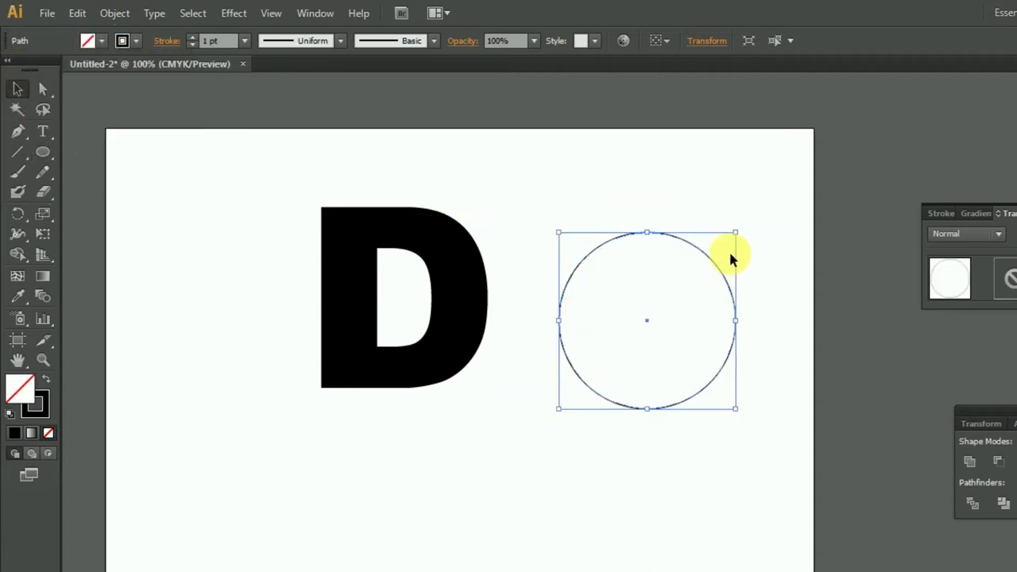
Step: Draw a second ellipse overlapping the circle and stretch it downward
left_click(43, 151)
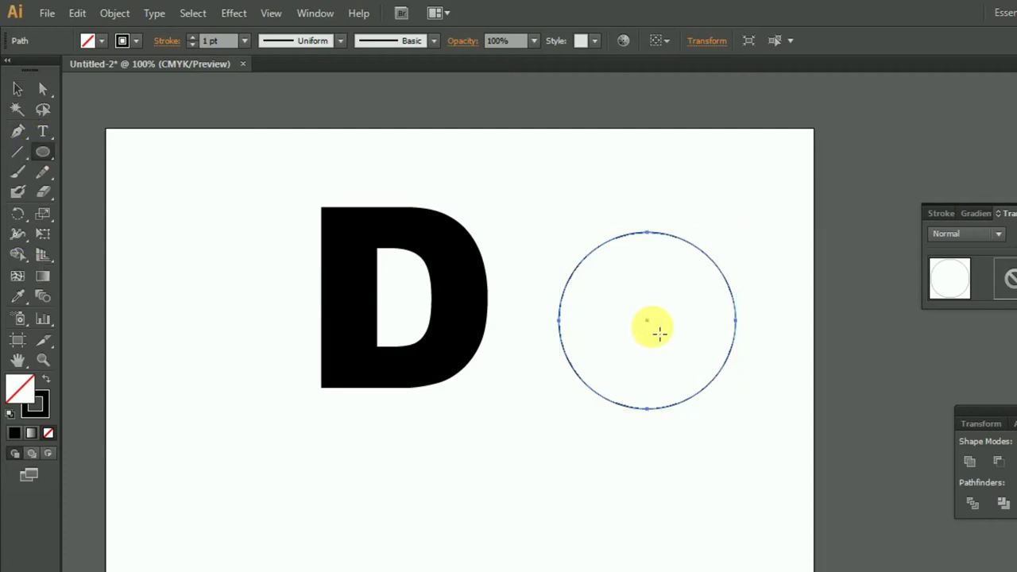
left_click_drag(653, 326, 751, 391)
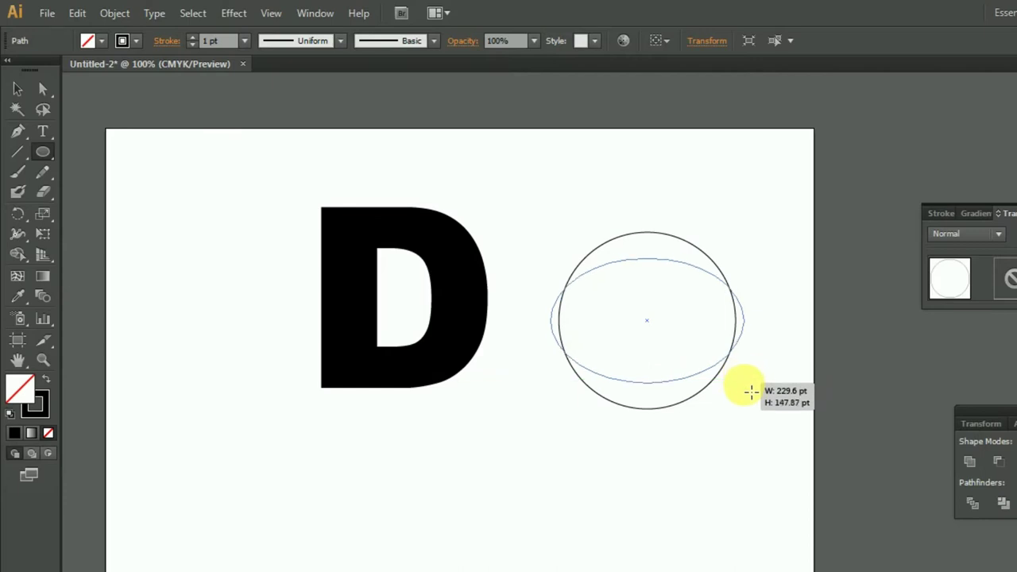
left_click_drag(751, 391, 749, 386)
key("v")
left_click_drag(648, 388, 656, 431)
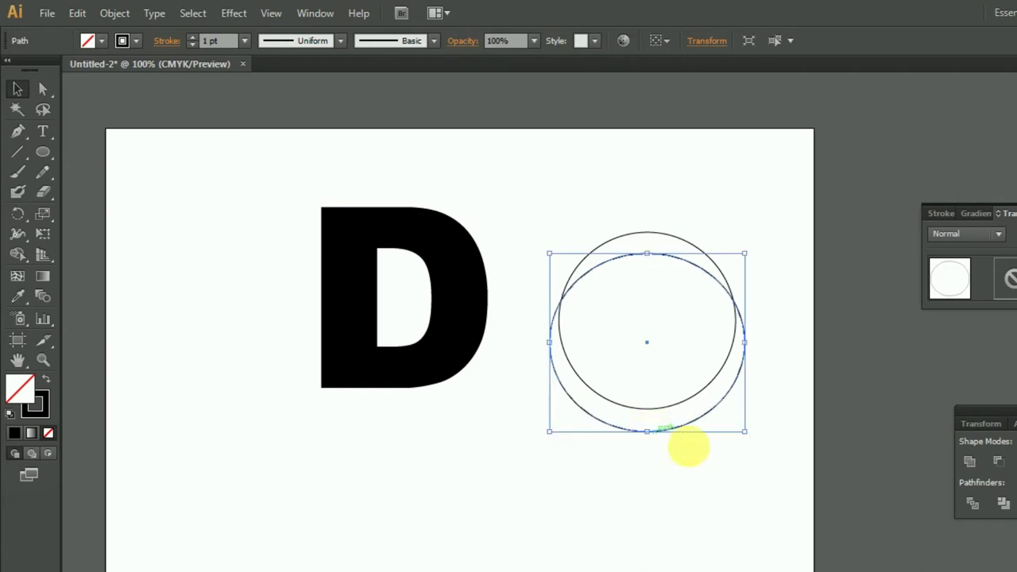
Step: Adjust the second ellipse's top and right edges, then select both circles
left_click(695, 300)
left_click(670, 259)
left_click_drag(647, 253, 647, 246)
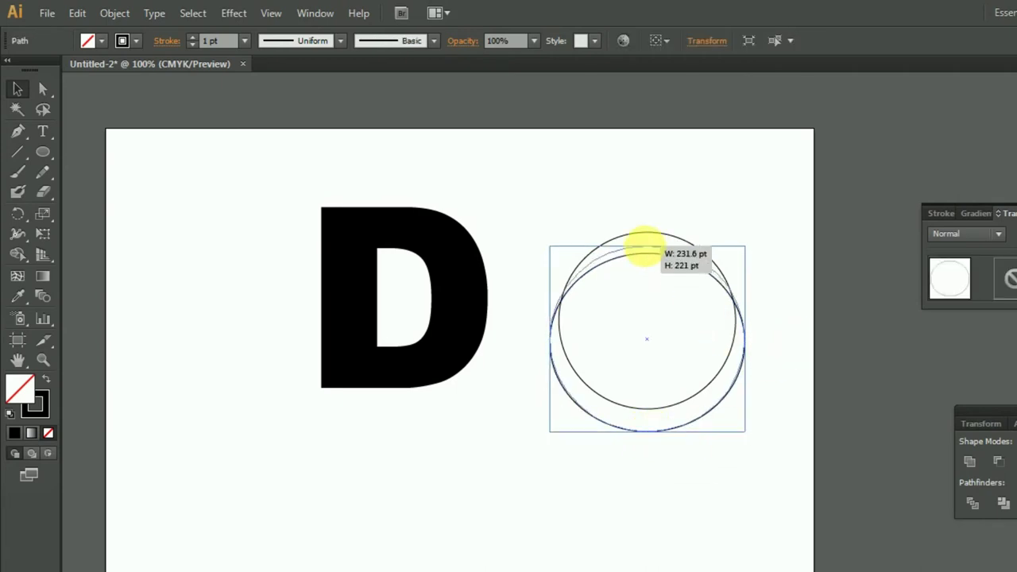
left_click_drag(752, 347, 743, 341)
left_click(773, 357)
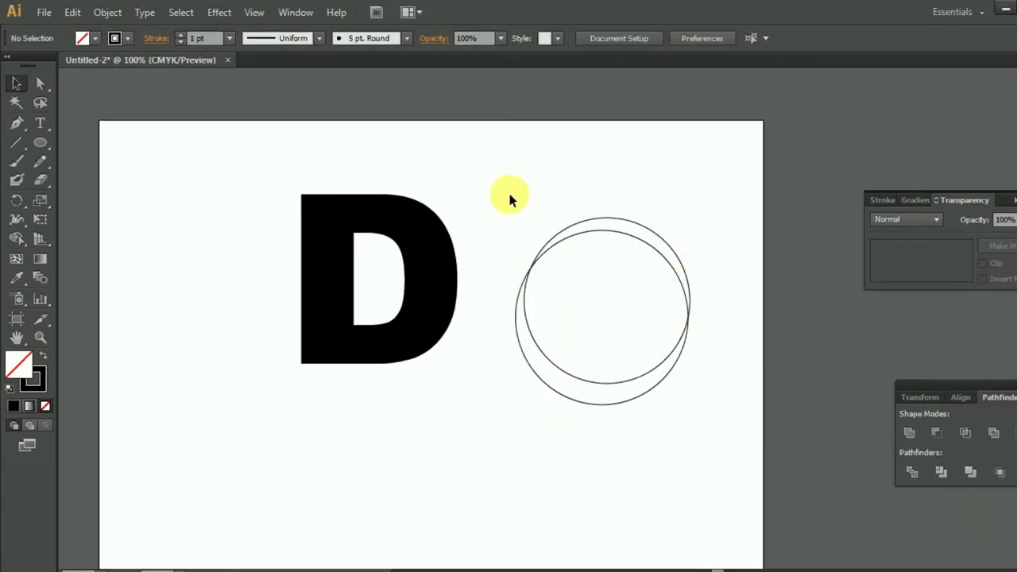
left_click_drag(491, 169, 726, 438)
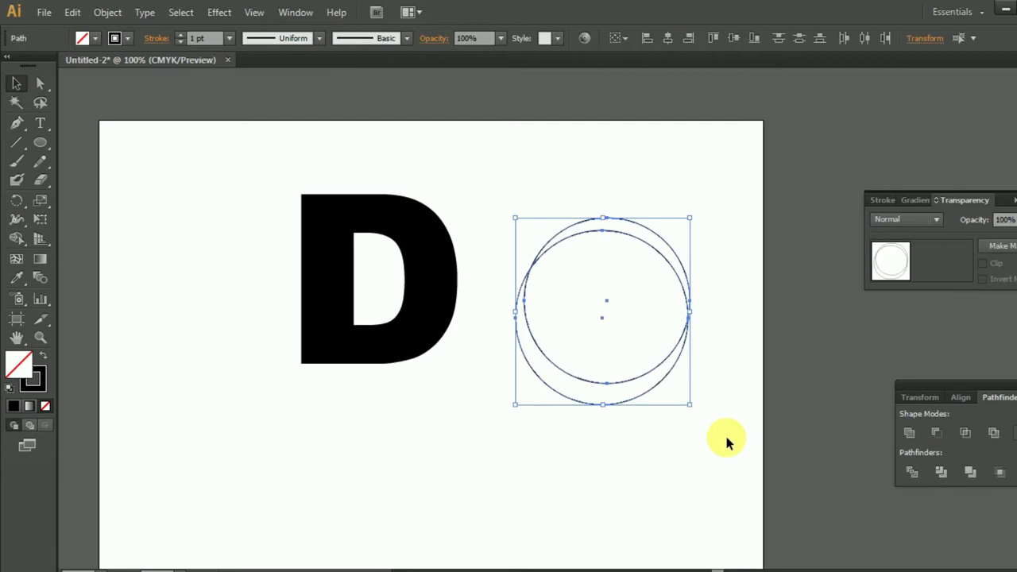
Step: Cut the front circle from the back one with Pathfinder Minus Front, making a crescent
left_click(702, 430)
left_click_drag(475, 156, 710, 427)
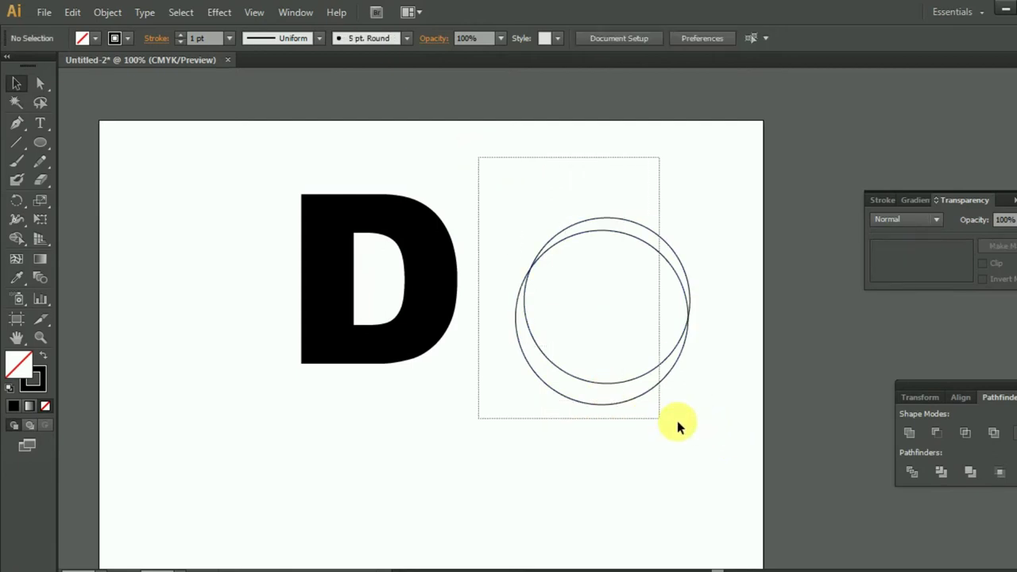
left_click(937, 432)
left_click(718, 427)
left_click_drag(599, 243, 598, 286)
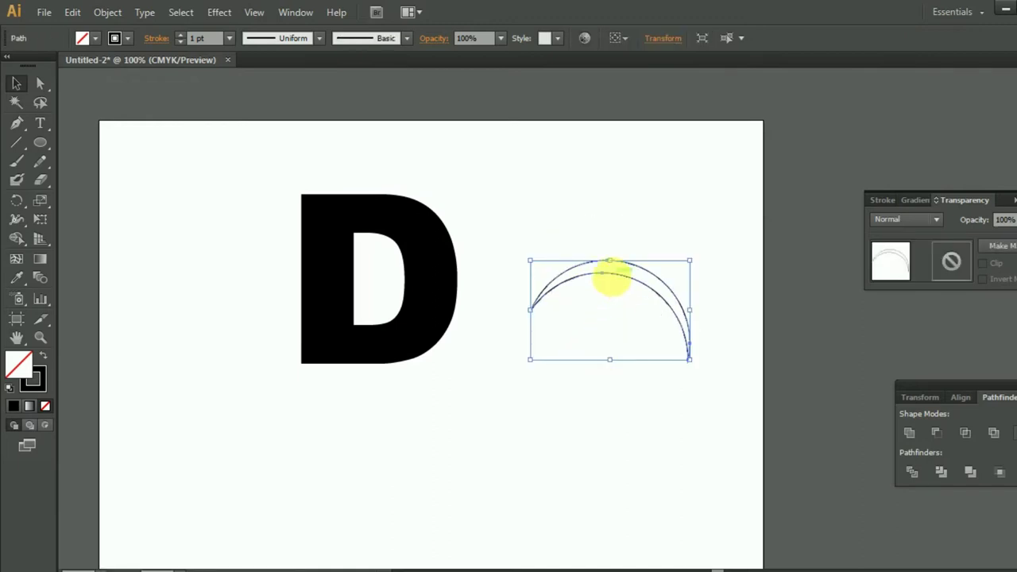
Step: Place a white-filled copy of the crescent over the D
left_click_drag(586, 278, 318, 262, "alt")
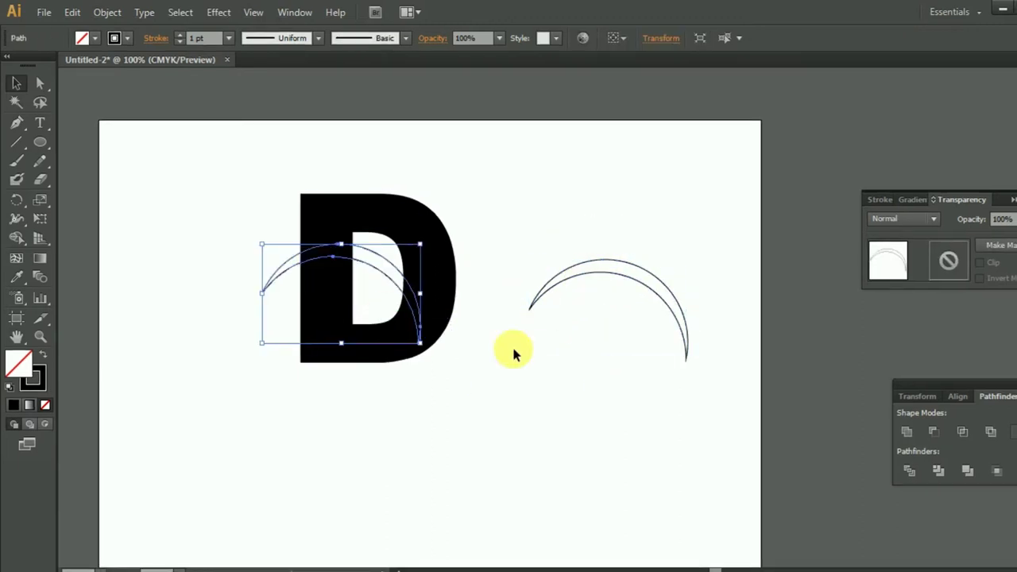
left_click(95, 37)
left_click(32, 65)
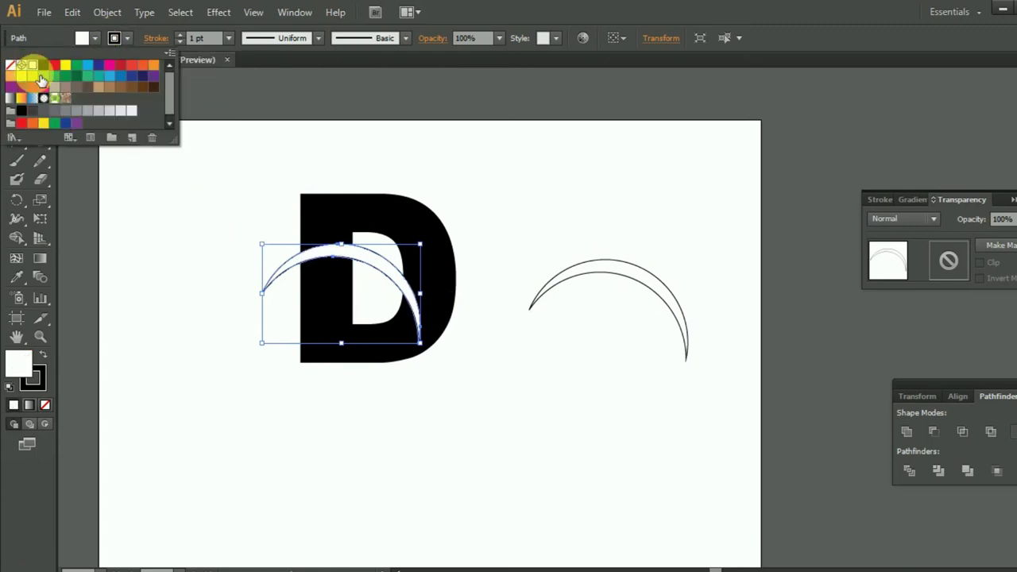
left_click(484, 341)
left_click(307, 256)
Step: Rotate and position the white crescent on the D, then select both together
left_click_drag(277, 233, 281, 215)
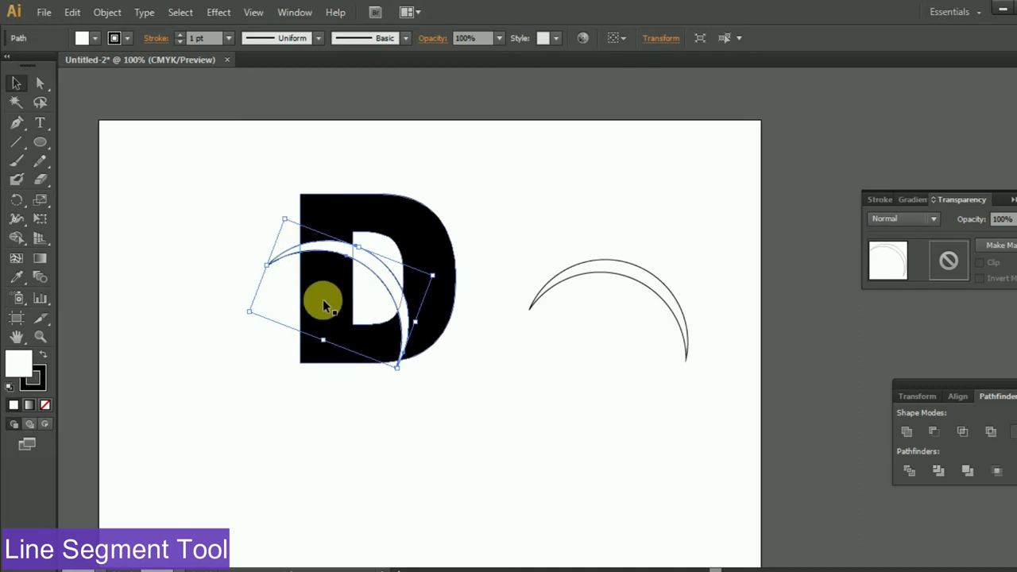
left_click_drag(326, 298, 331, 296)
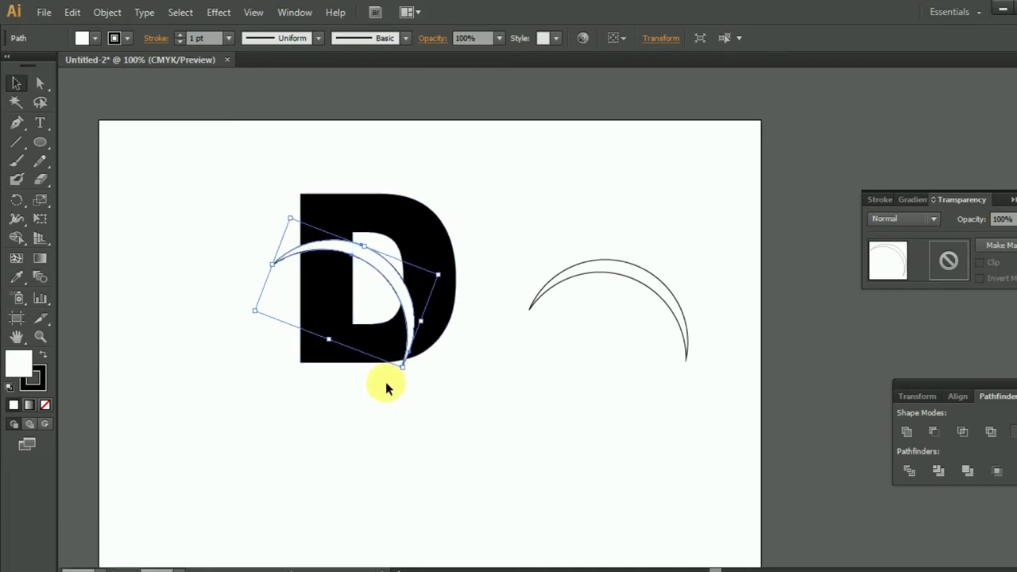
left_click_drag(405, 370, 416, 374)
left_click(509, 407)
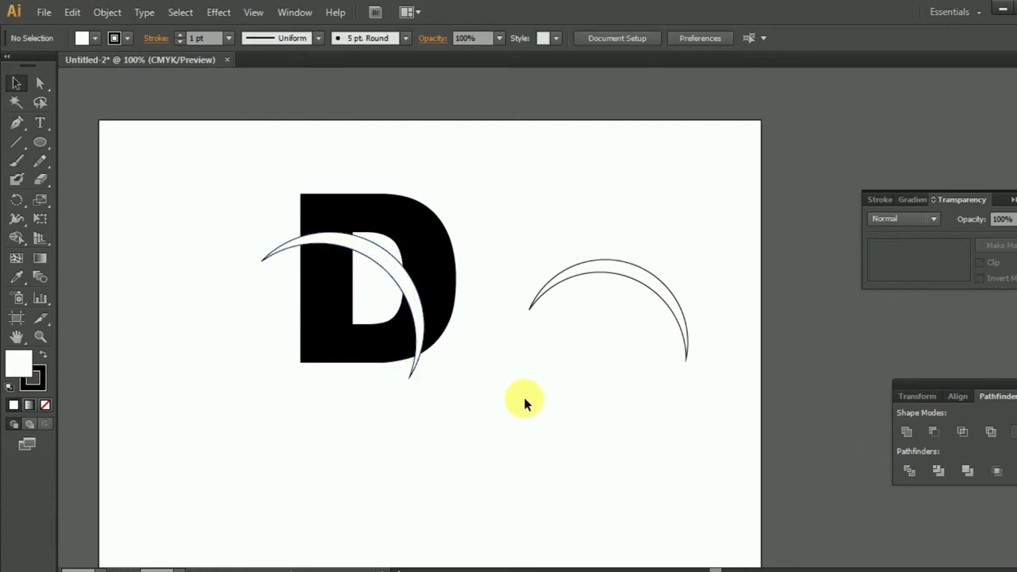
left_click_drag(409, 280, 412, 296)
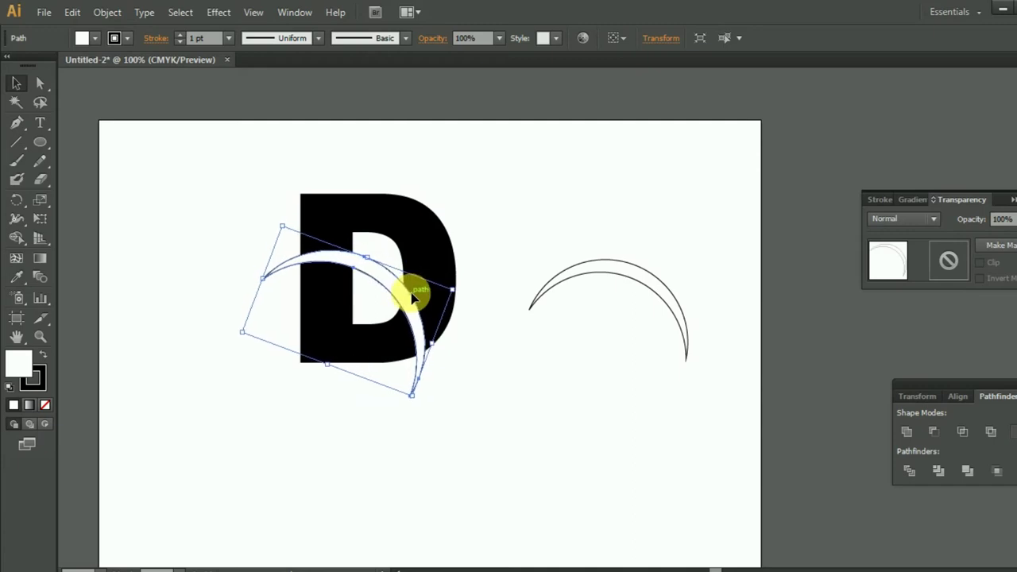
left_click(552, 324)
left_click_drag(530, 312, 542, 322)
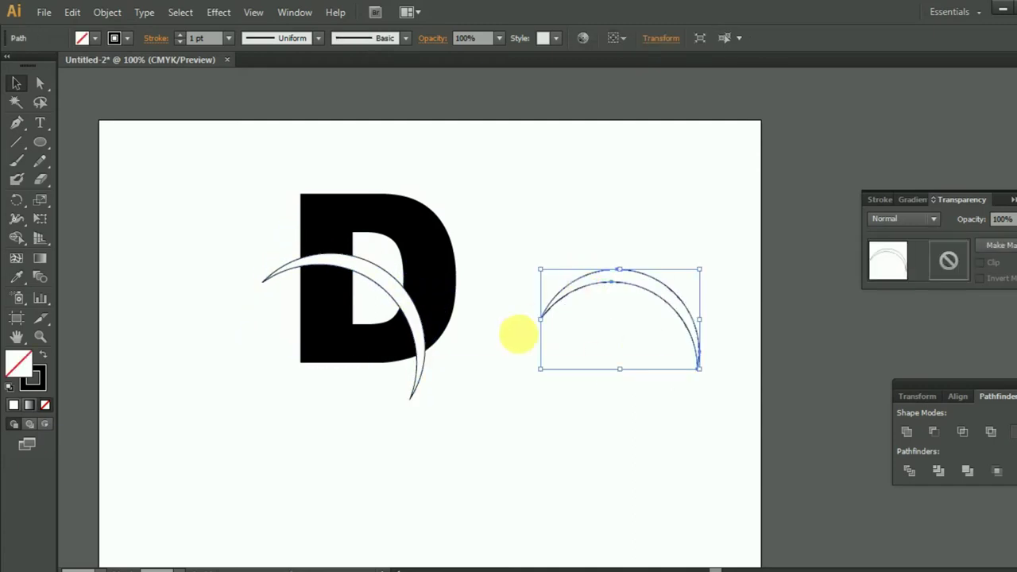
left_click_drag(241, 179, 482, 424)
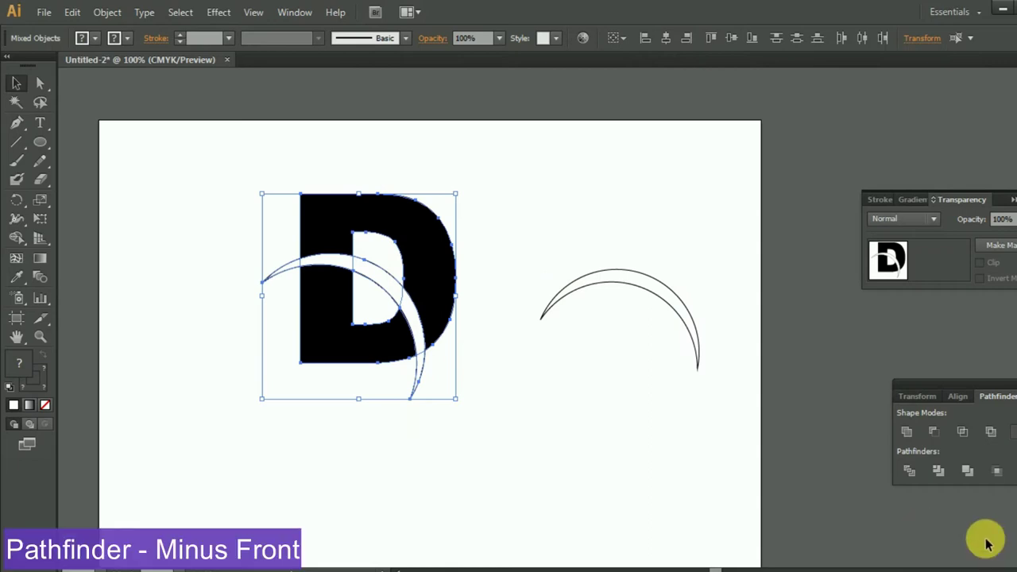
Step: Subtract the crescent from the D, ungroup, and delete the lower-left piece
left_click(934, 473)
left_click(563, 488)
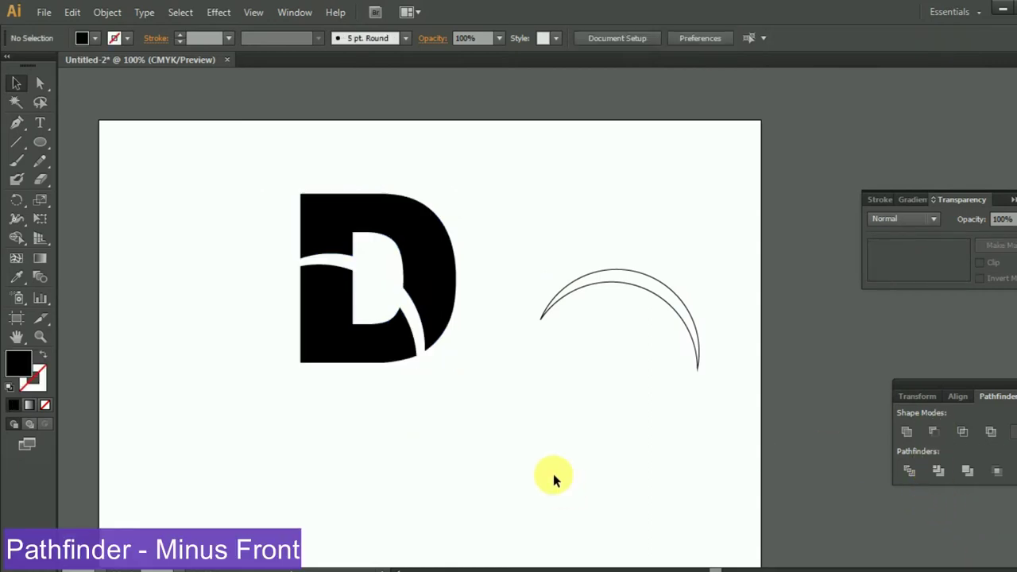
left_click(419, 284)
right_click(419, 284)
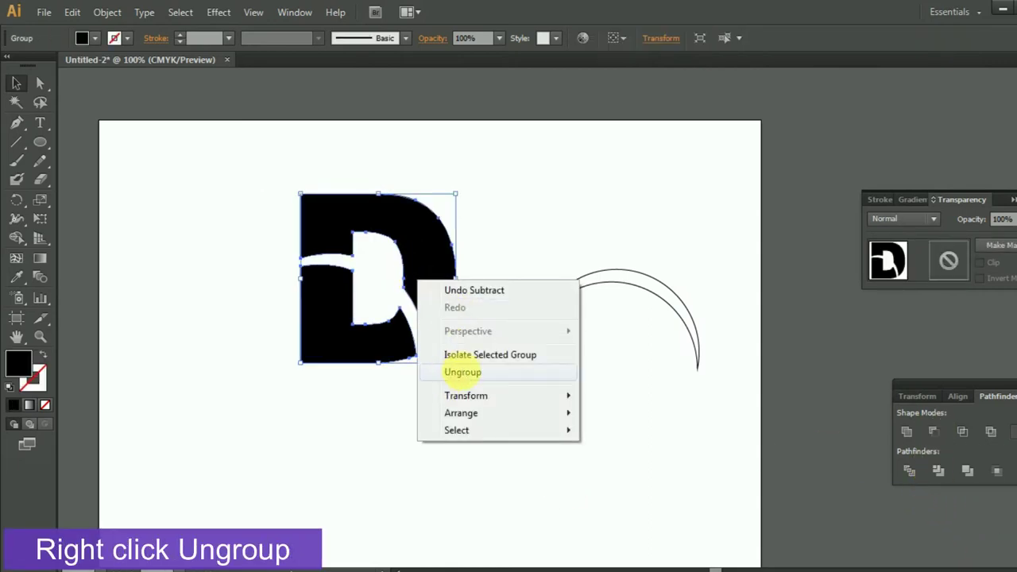
left_click(463, 375)
left_click(395, 353)
key("Delete")
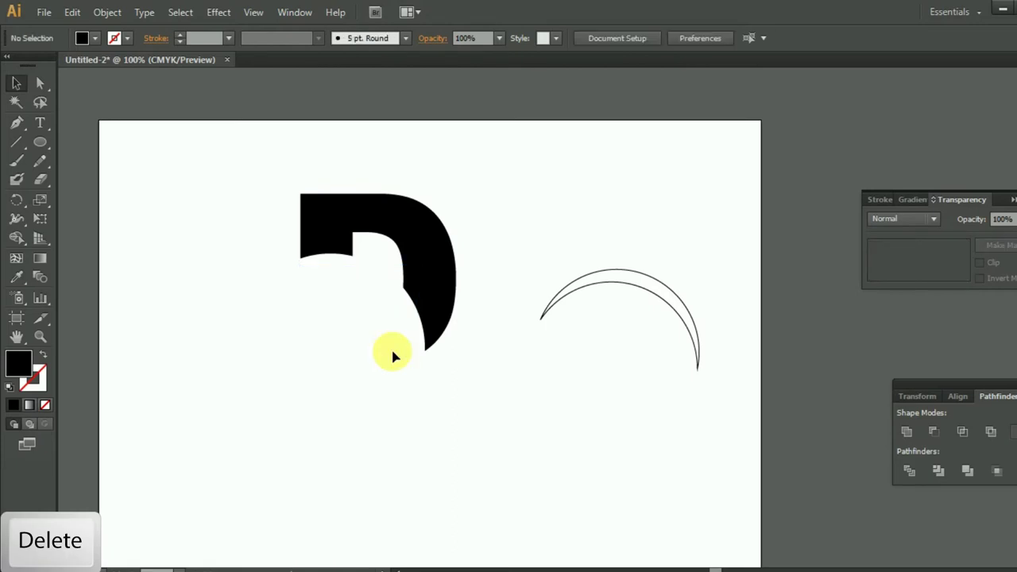
Step: Move and rotate the crescent outline to fit against the D's lower left
left_click_drag(674, 311, 370, 329)
left_click_drag(226, 283, 256, 268)
left_click_drag(366, 318, 396, 297)
left_click(436, 437)
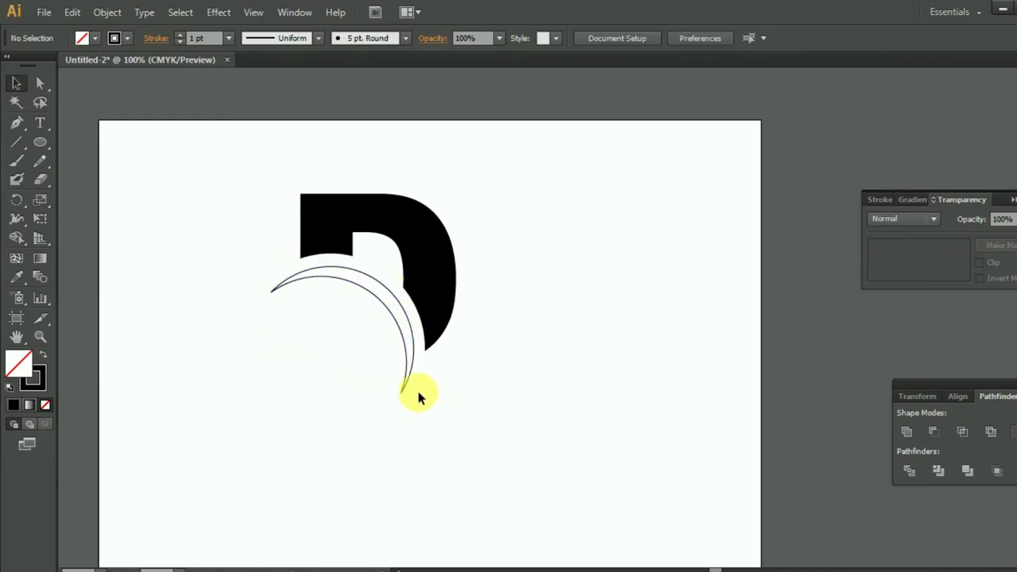
Step: Scale the crescent and add an offset, rotated copy beneath it
left_click(403, 328)
left_click_drag(407, 400, 406, 403)
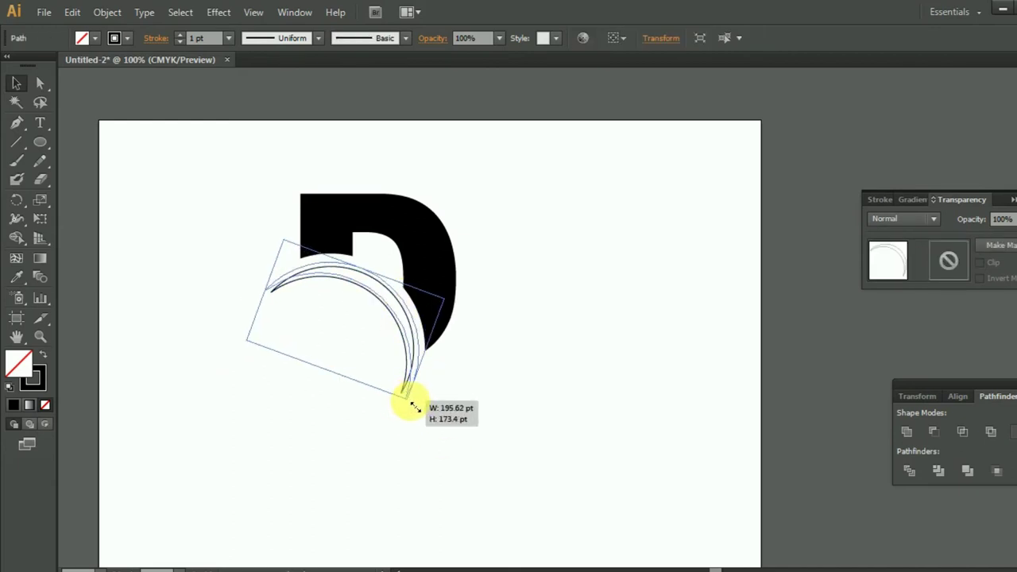
left_click(453, 443)
mouse_move(388, 310)
left_mouse_down()
mouse_move(378, 334)
mouse_move(393, 352)
mouse_move(386, 370)
mouse_move(376, 358)
mouse_move(389, 356)
mouse_move(396, 375)
left_mouse_up()
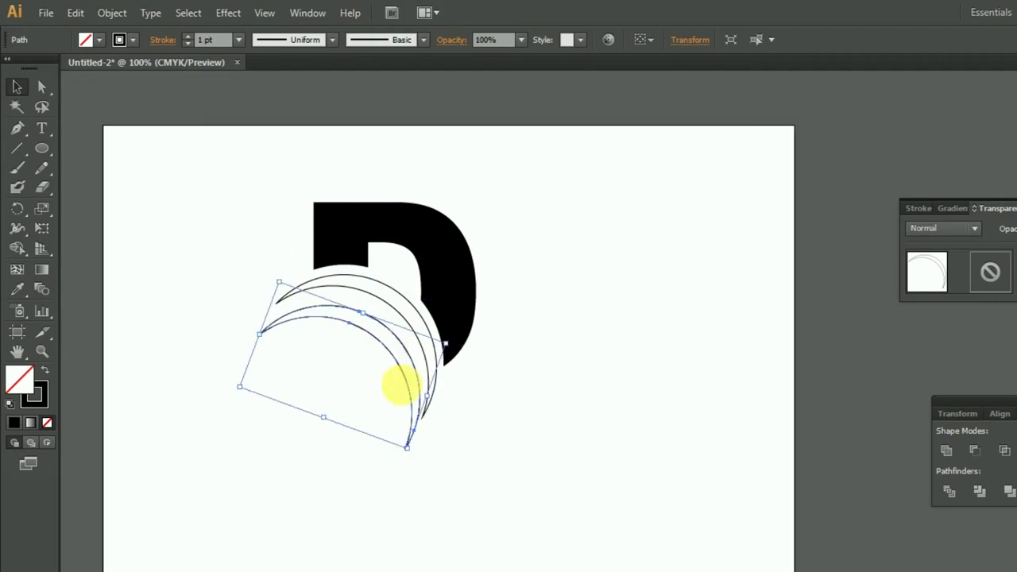
left_click(548, 421)
left_click(400, 363)
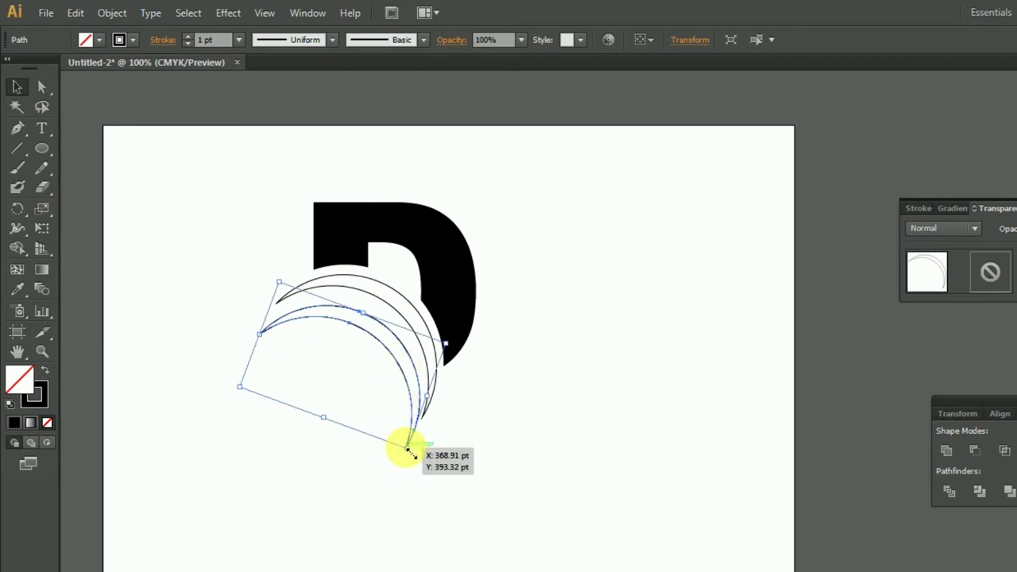
left_click_drag(407, 450, 395, 431)
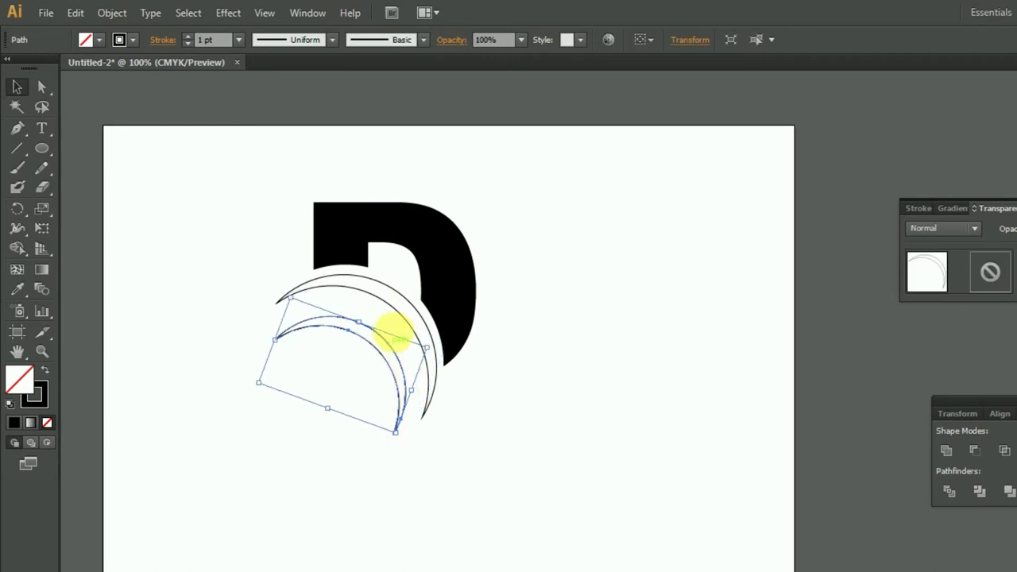
Step: Add and resize another arc copy further down-left to complete the fan, then select the D
left_click(459, 405)
left_click(399, 421)
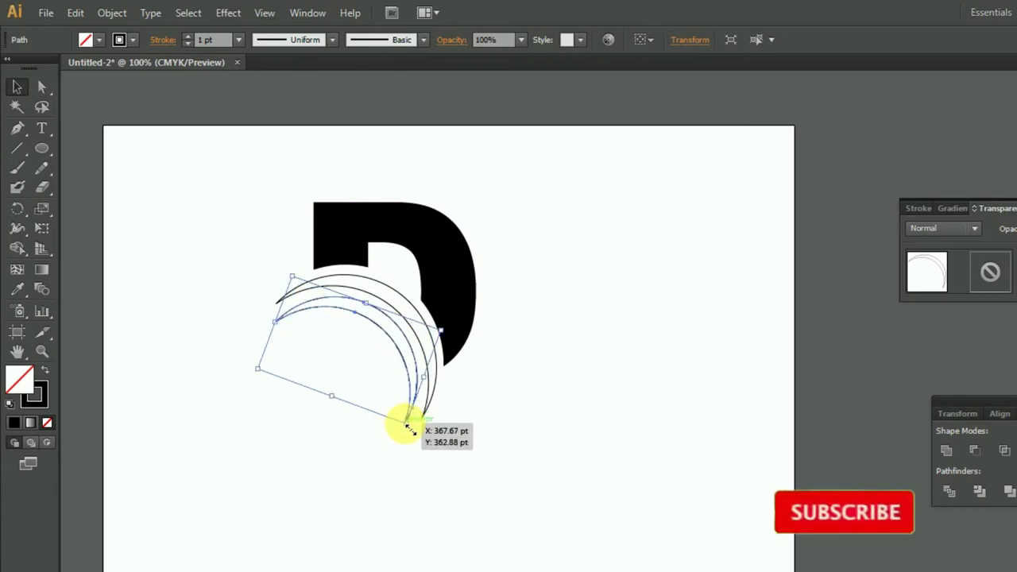
left_click_drag(404, 421, 405, 422)
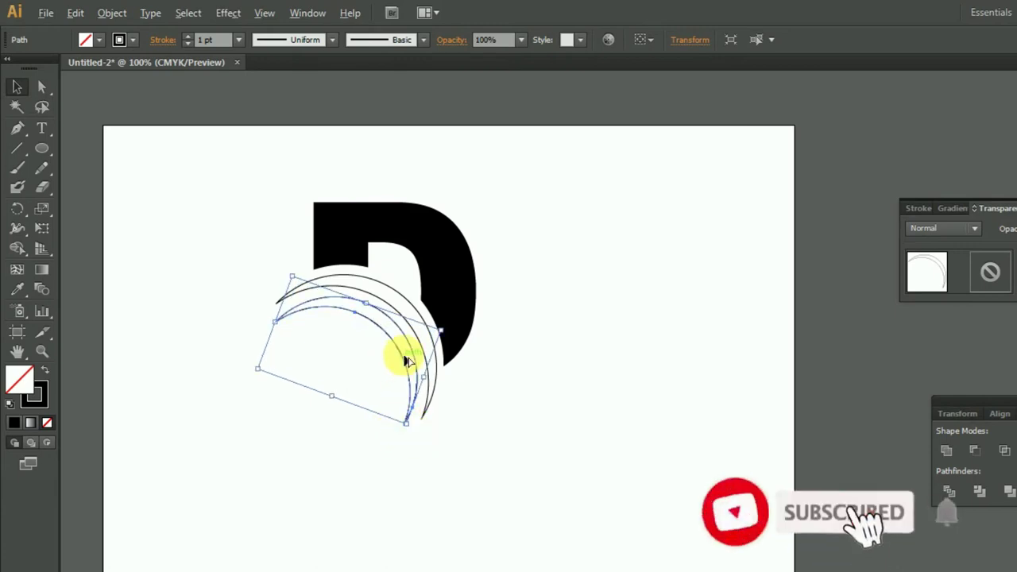
left_click_drag(405, 362, 407, 392)
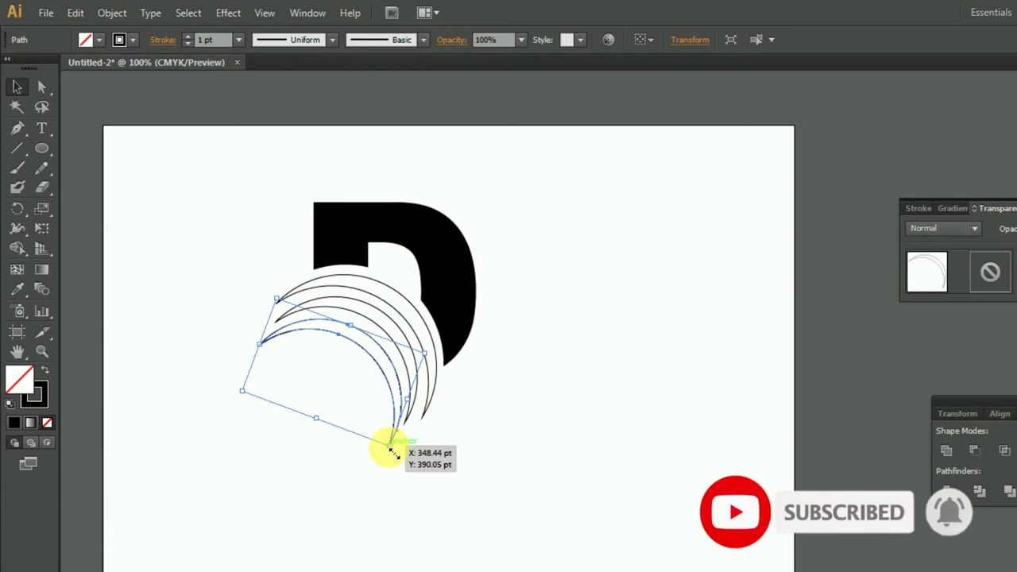
left_click_drag(392, 451, 387, 434)
left_click(485, 485)
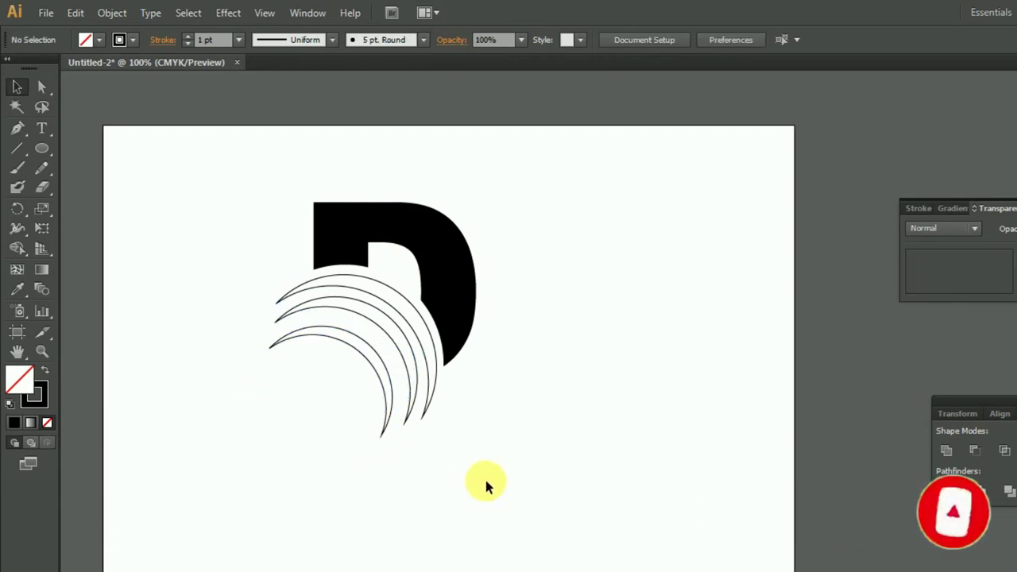
left_click(455, 274)
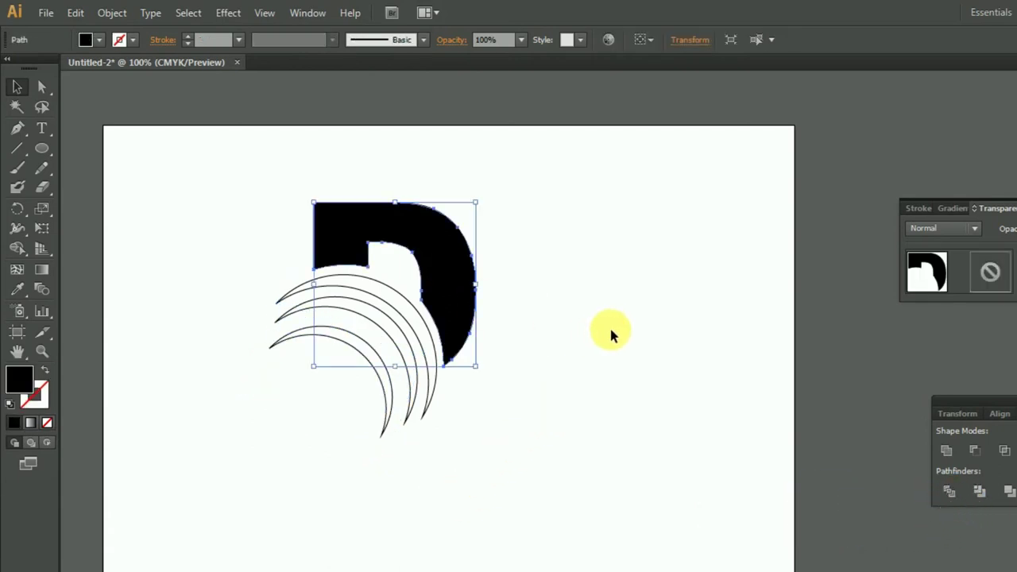
left_click(99, 40)
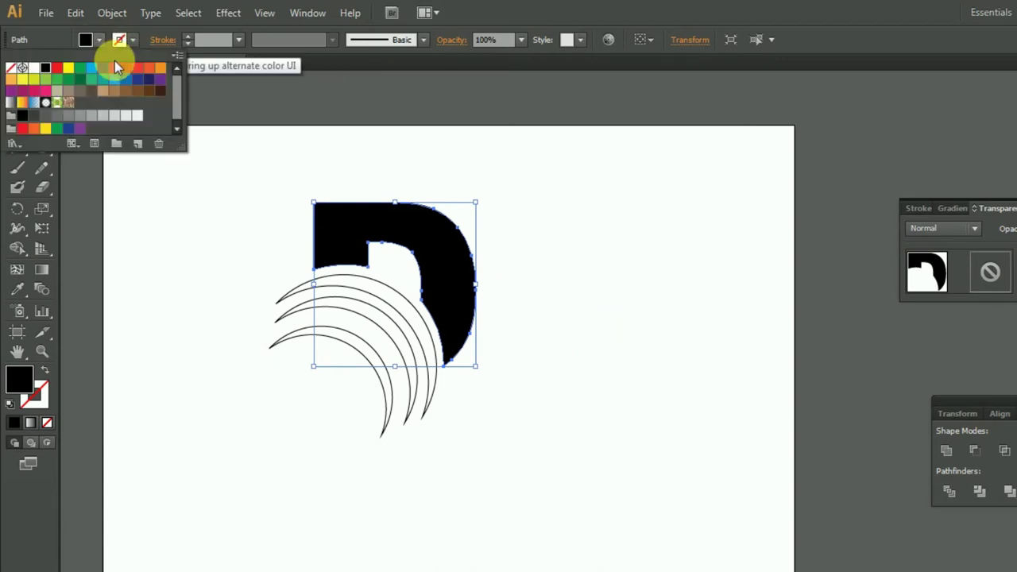
Step: Fill the D red and the three arcs blue, green and magenta
left_click(58, 69)
left_click(236, 225)
left_click(434, 341)
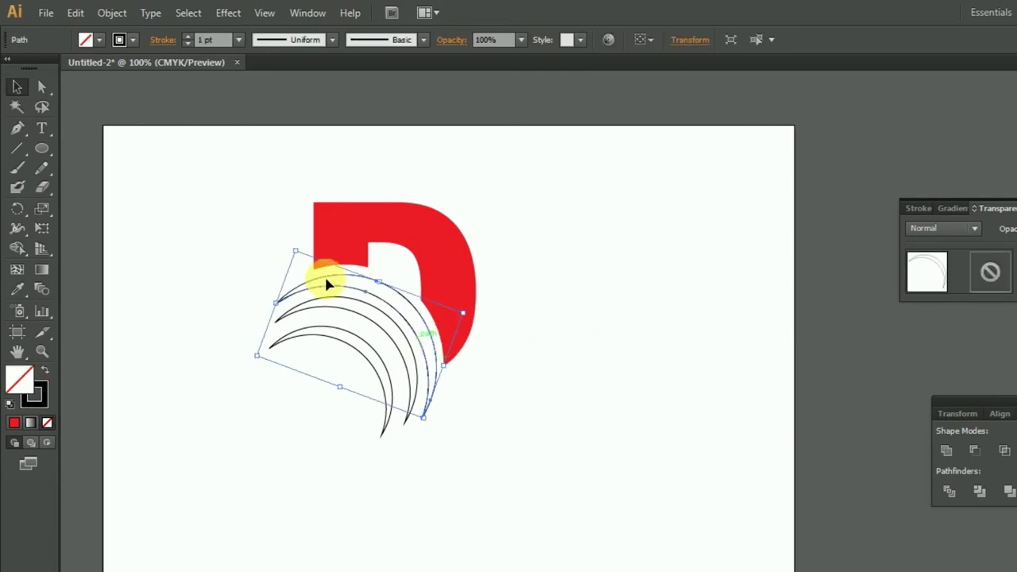
left_click(93, 43)
left_click(103, 69)
left_click(313, 301)
left_click(101, 43)
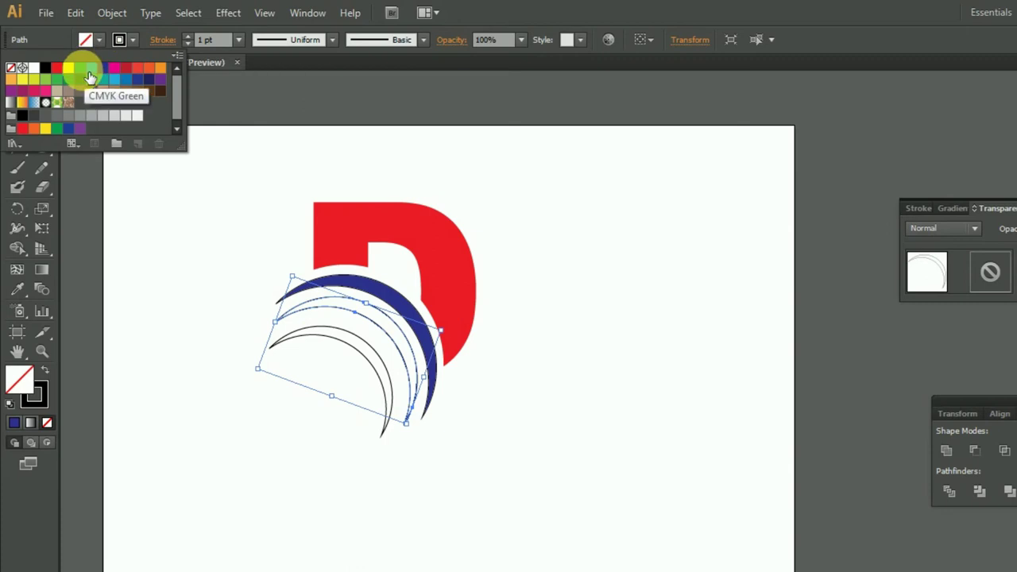
left_click(83, 70)
left_click(310, 331)
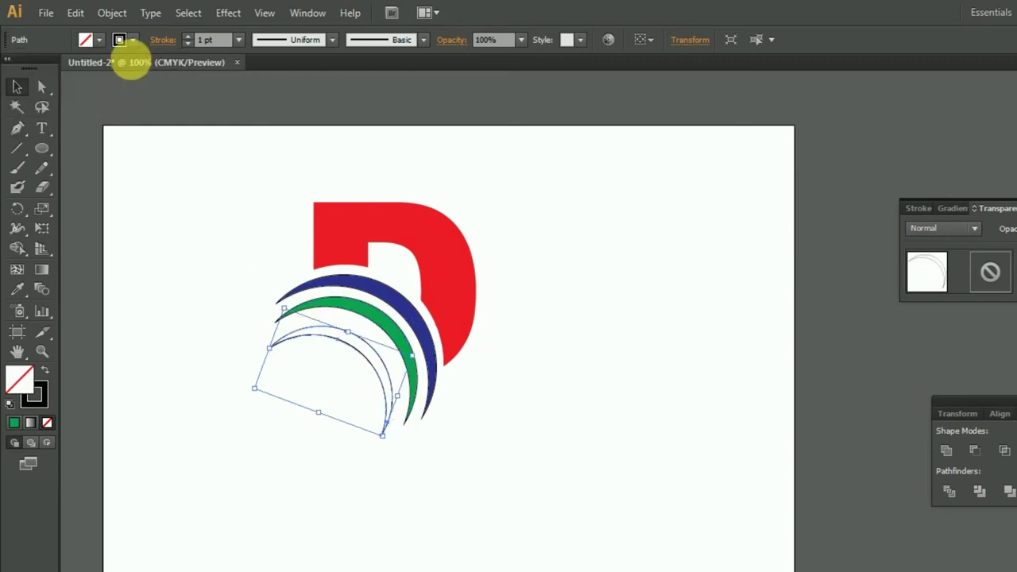
left_click(101, 39)
left_click(124, 77)
Step: Recolor the D dark blue and move the whole logo to the artboard's upper left
left_click(591, 466)
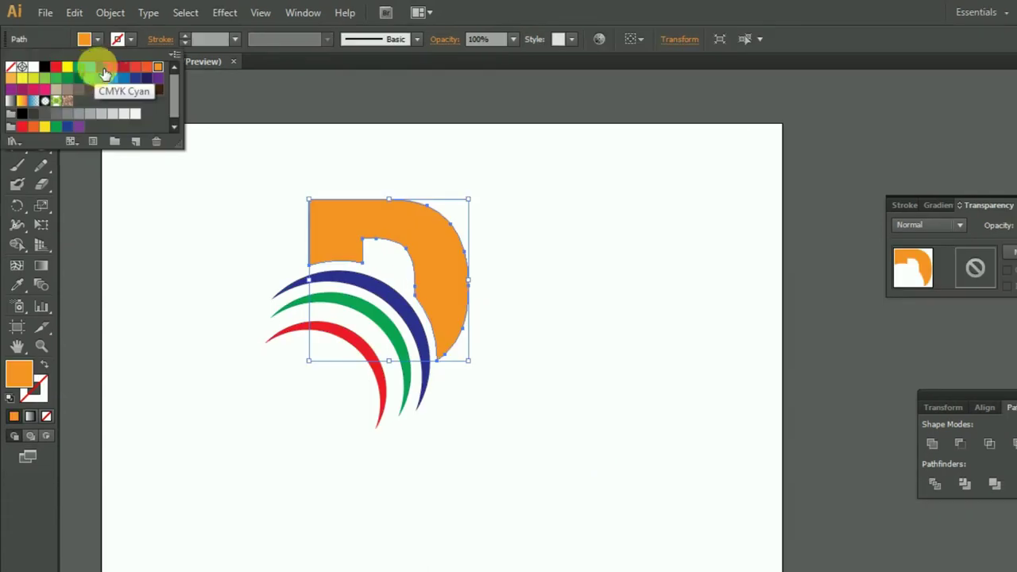
left_click(103, 63)
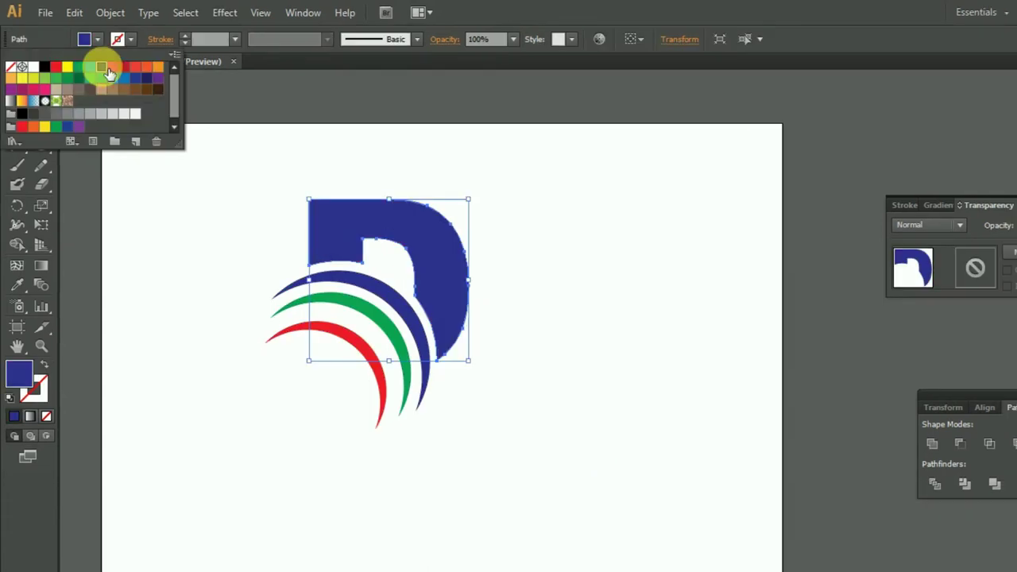
key("Escape")
left_click(562, 437)
mouse_move(159, 152)
left_mouse_down()
mouse_move(448, 415)
mouse_move(303, 348)
left_mouse_up()
left_click(481, 427)
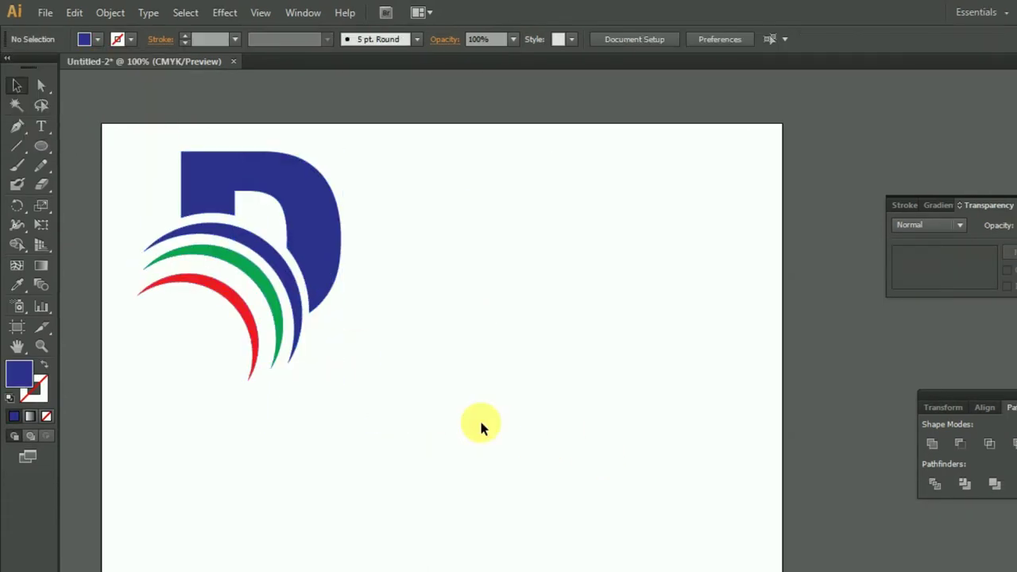
Step: Change the outer arc's fill to light blue
left_click(300, 308)
left_click(97, 39)
left_click(91, 64)
left_click(415, 329)
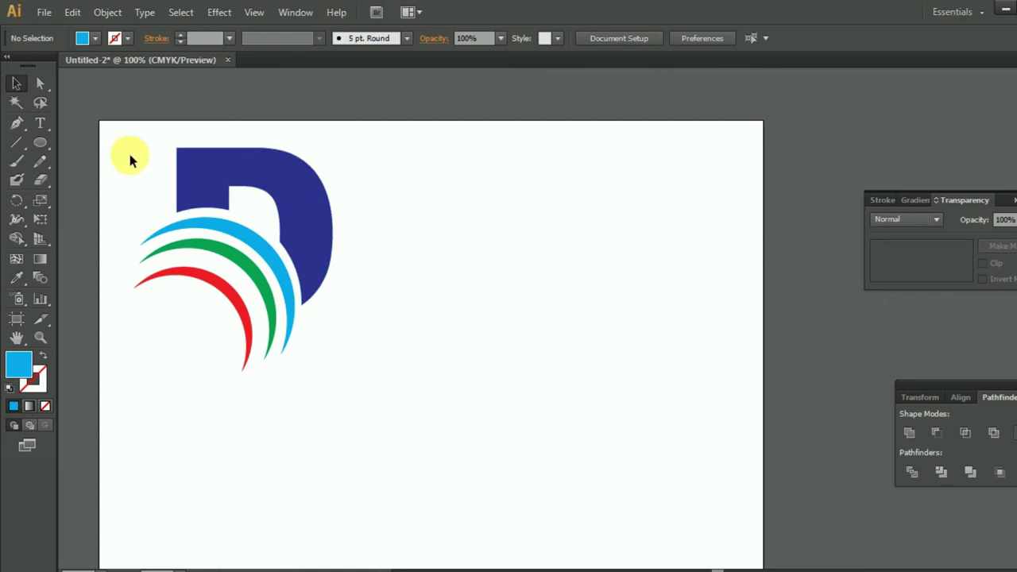
left_click_drag(188, 222, 361, 370)
left_click(295, 405)
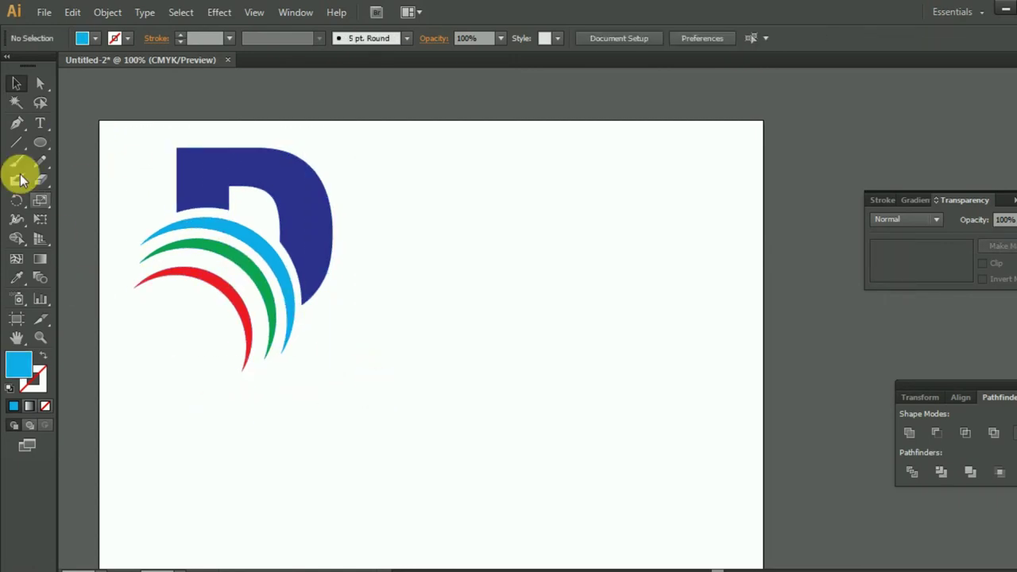
key("t")
left_click(172, 413)
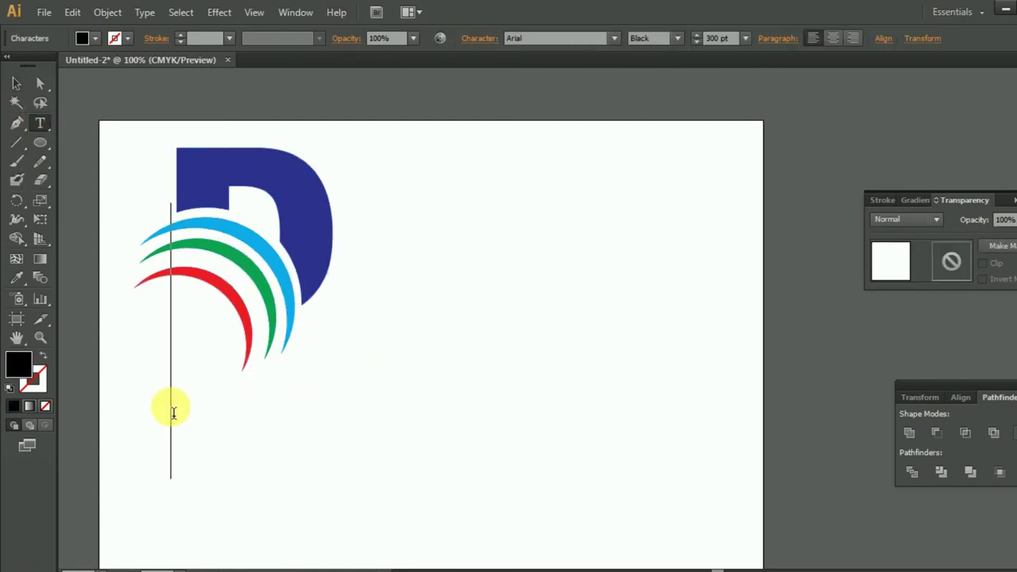
Step: Size the COMPANY NAME text and move it left under the logo
left_click(745, 38)
left_click(765, 284)
type("COMPANY NAME")
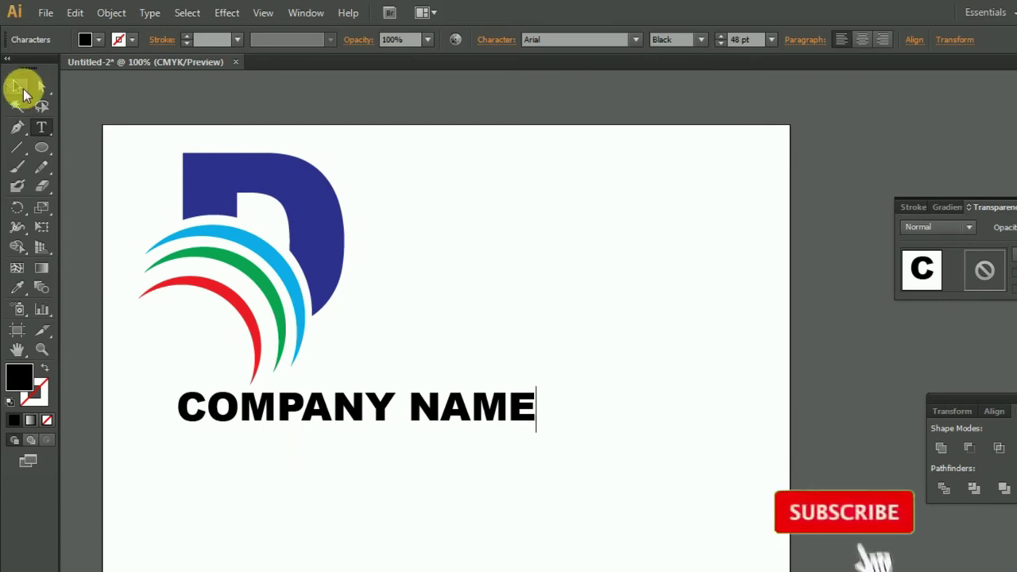
left_click(16, 86)
left_click_drag(334, 391, 288, 398)
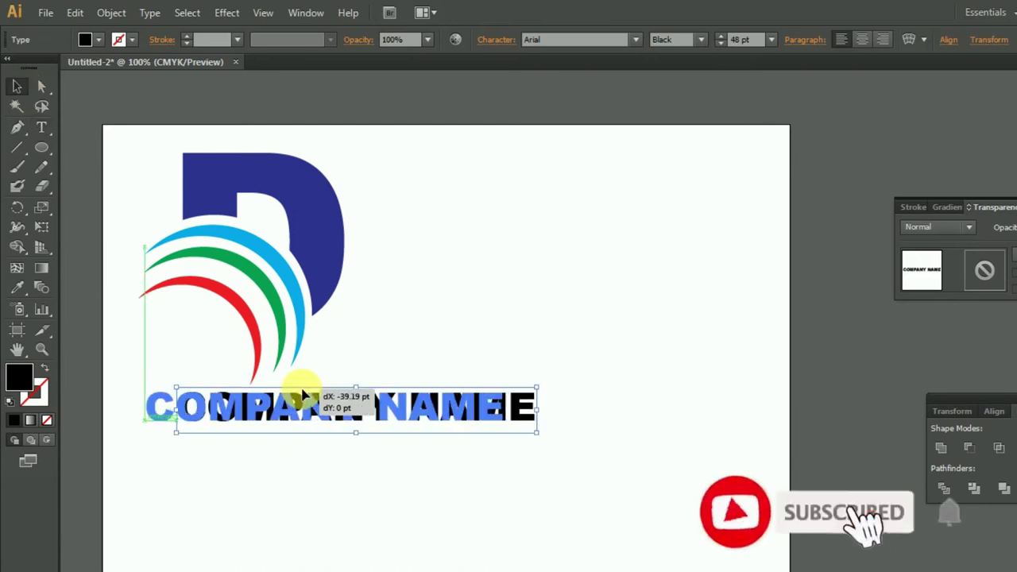
left_click(771, 39)
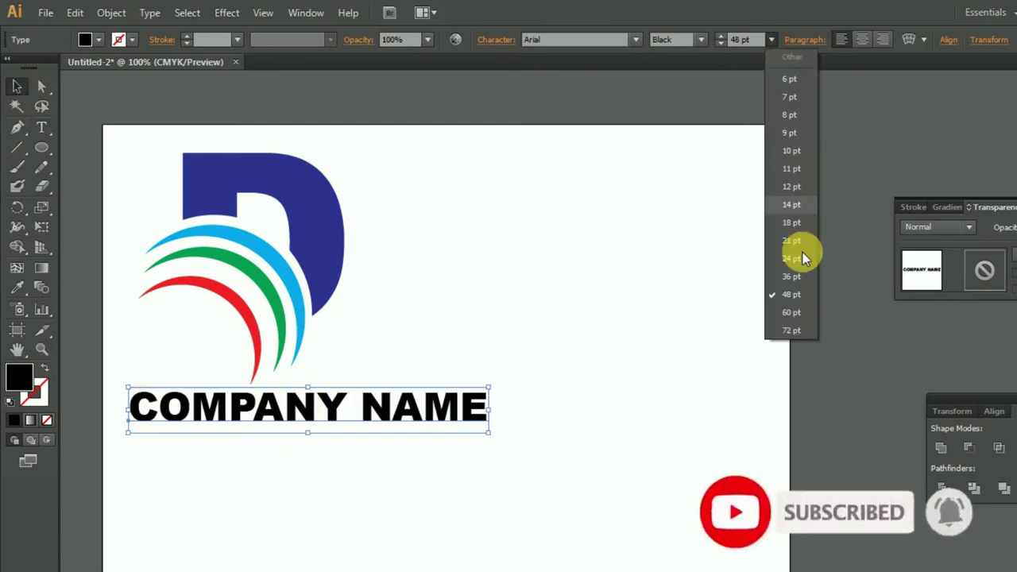
left_click(798, 274)
Step: Switch COMPANY NAME to Arial Regular and nudge the logo slightly right
left_click(701, 39)
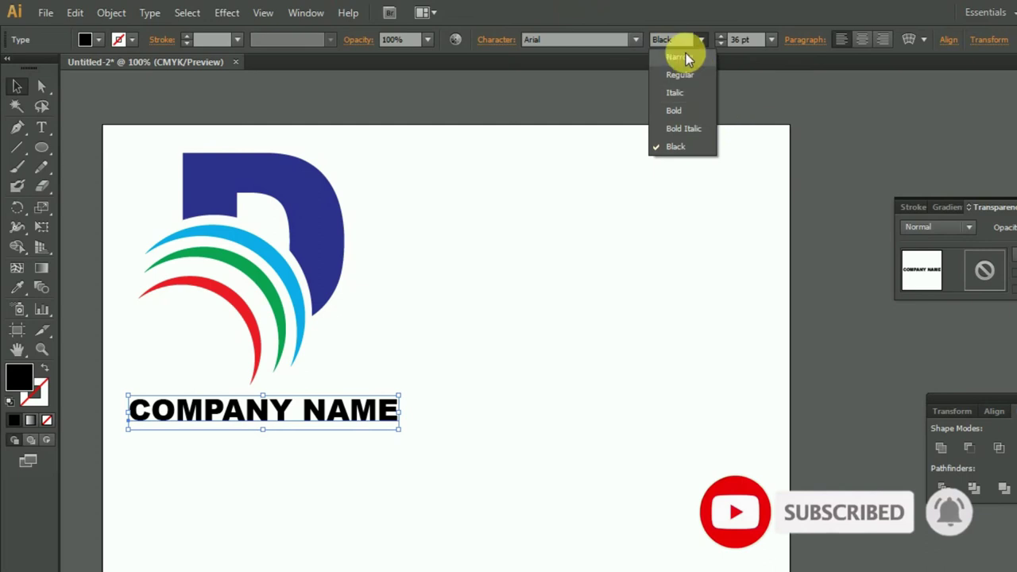
left_click(679, 53)
left_click(701, 40)
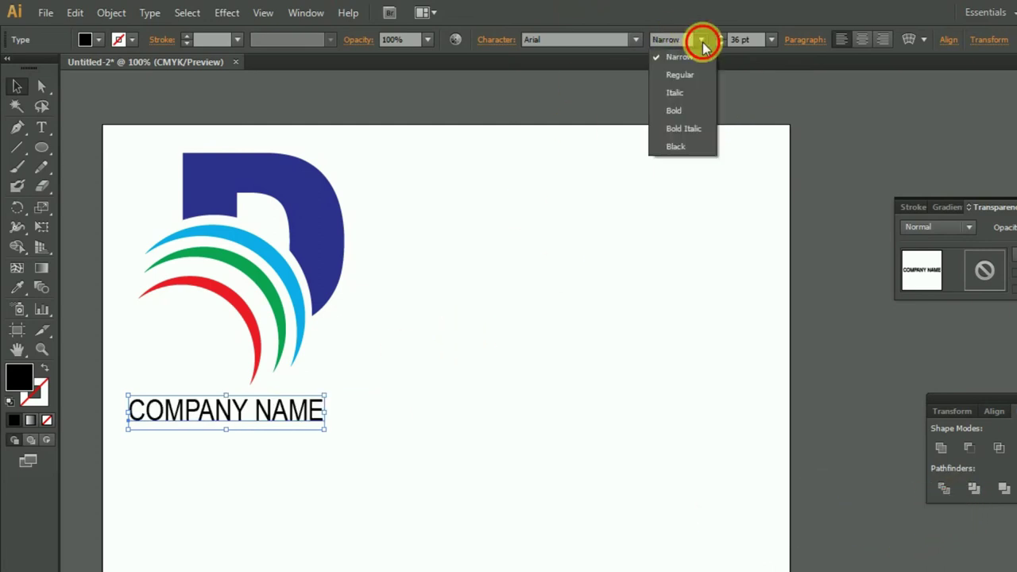
left_click(699, 71)
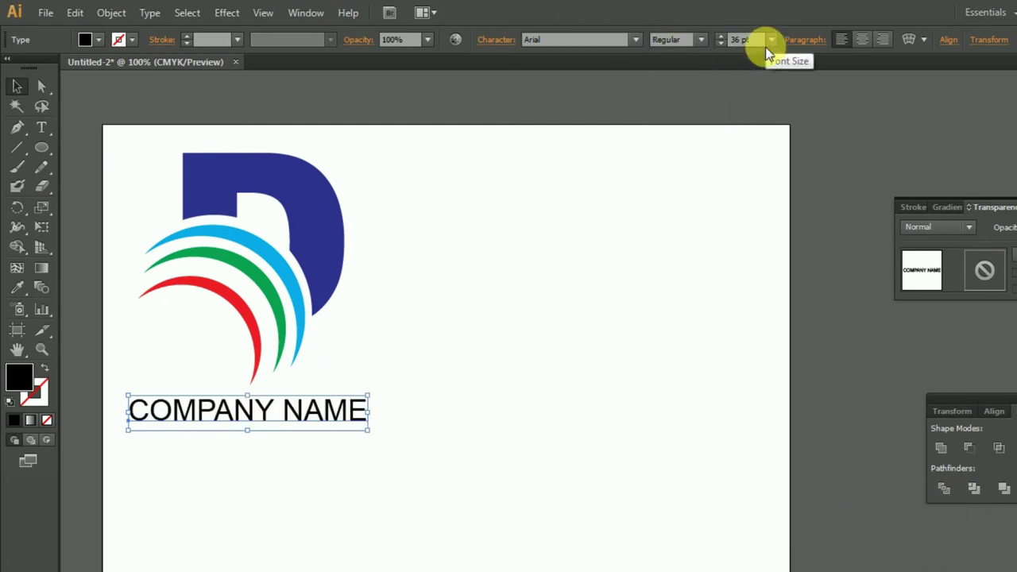
left_click(420, 352)
left_click_drag(129, 145, 318, 300)
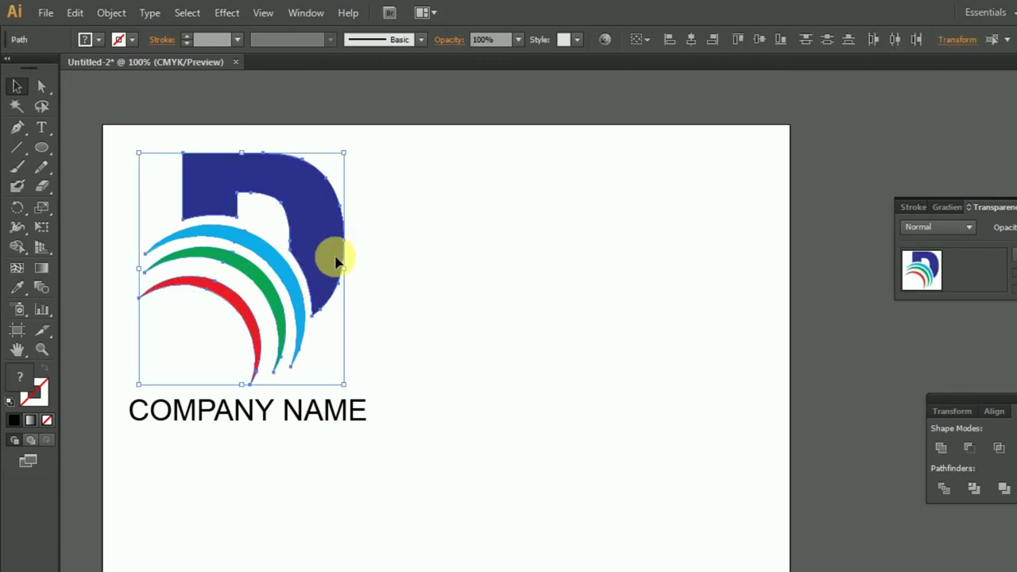
key("Right")
key("Right")
key("Right")
Step: Enlarge COMPANY NAME to 48 pt and nudge it left under the logo
left_click(193, 411)
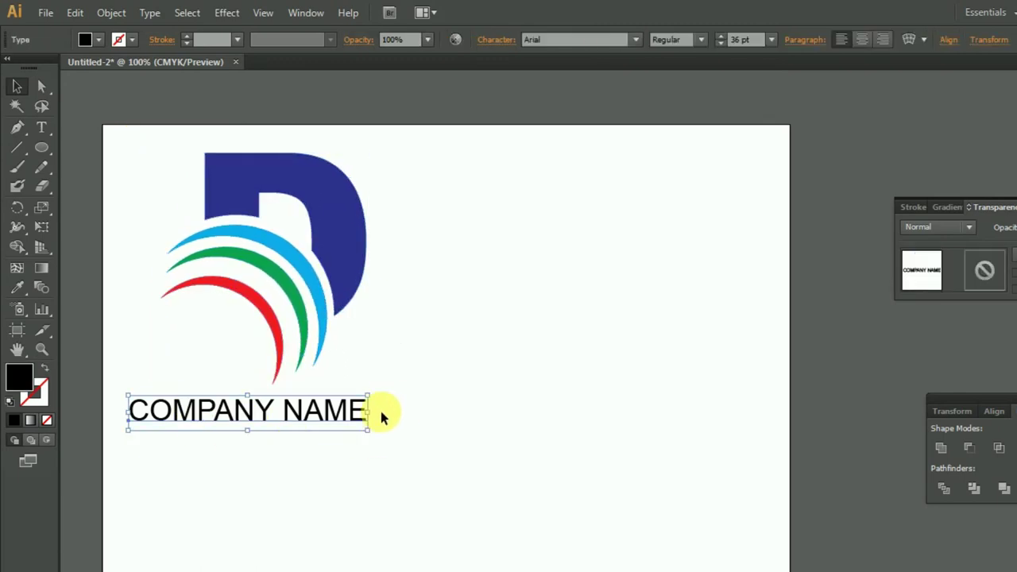
left_click(771, 39)
left_click(784, 295)
left_click(526, 388)
left_click(336, 404)
key("Left")
key("Left")
key("Left")
key("Left")
key("Left")
key("Left")
left_click(571, 450)
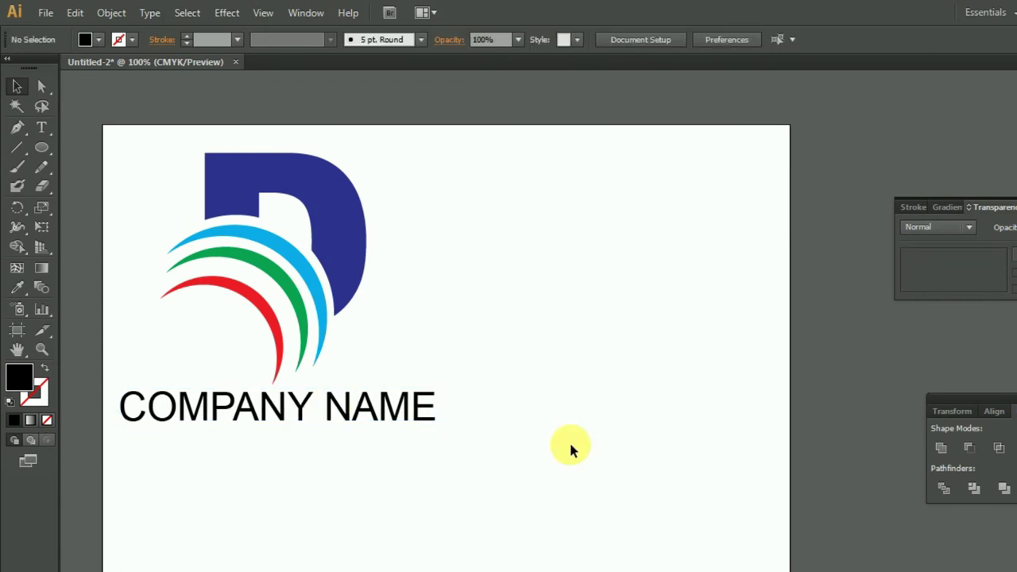
left_click(42, 128)
scroll(498, 450, "down", 1)
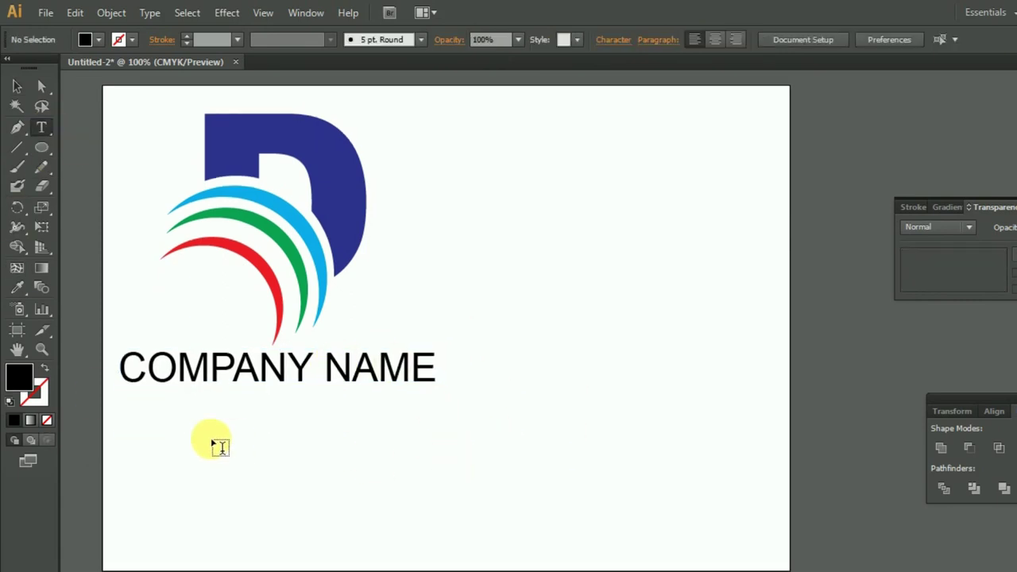
Step: Add a TEXT HERE line at 36 pt with tracking set to 400
left_click(129, 445)
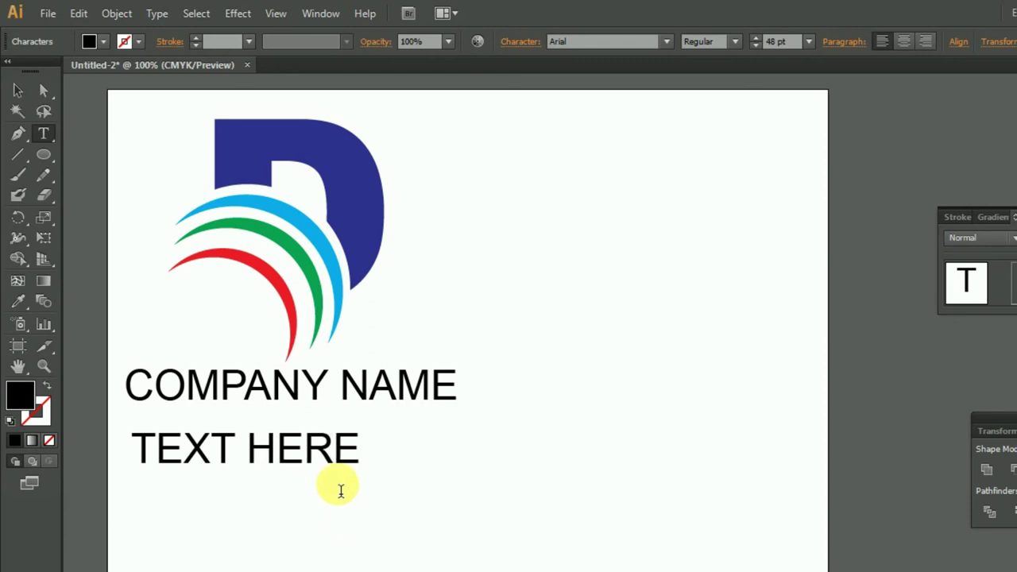
key("Escape")
left_click(810, 41)
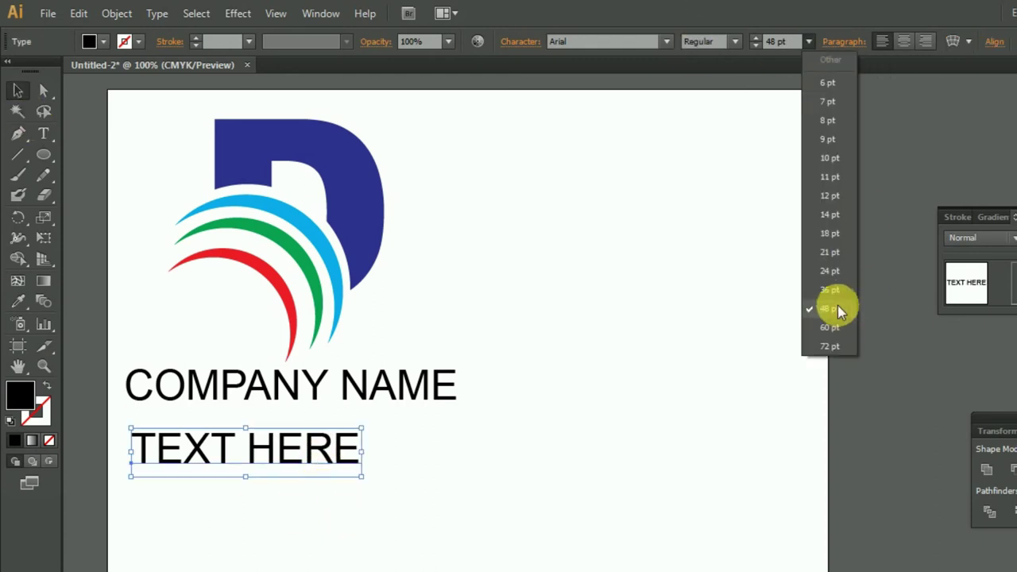
left_click(830, 291)
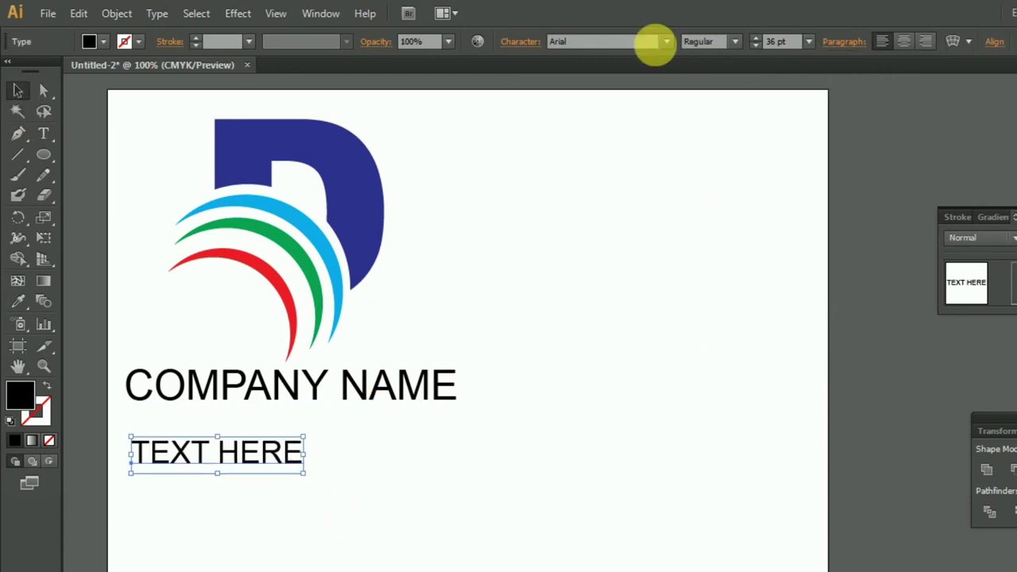
left_click(517, 46)
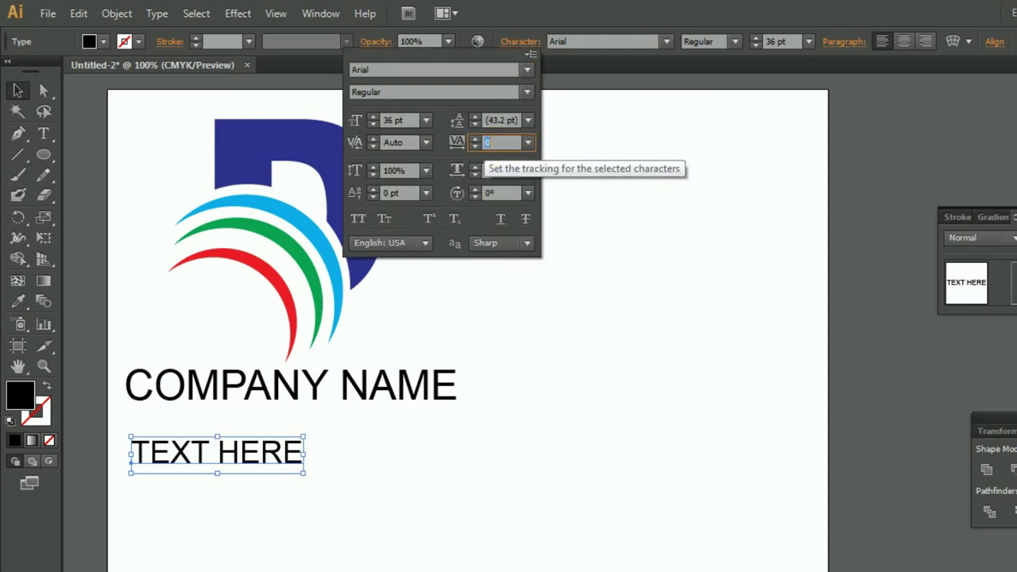
type("400")
key("Return")
Step: Position TEXT HERE directly under COMPANY NAME and enter Centaur as its font
left_click_drag(316, 451, 320, 438)
key("Up")
key("Up")
key("Up")
key("Up")
key("Up")
key("Up")
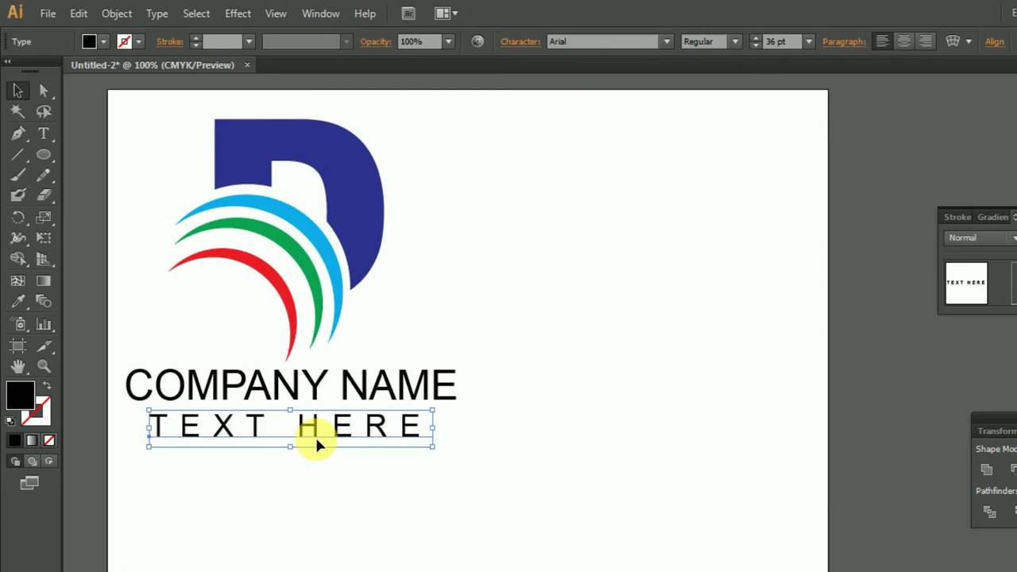
left_click(363, 502)
left_click(374, 439)
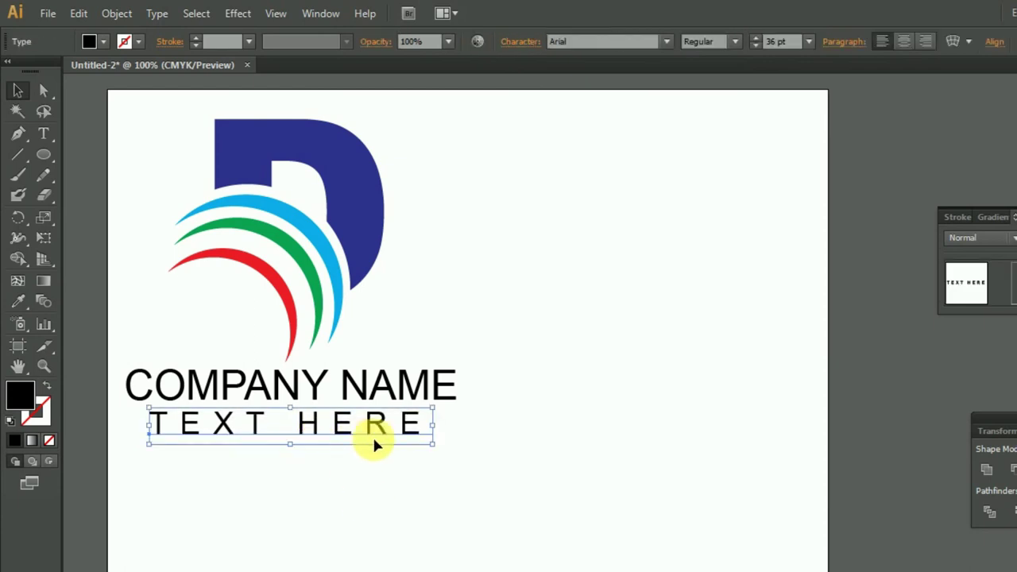
type("Centaury Gothic")
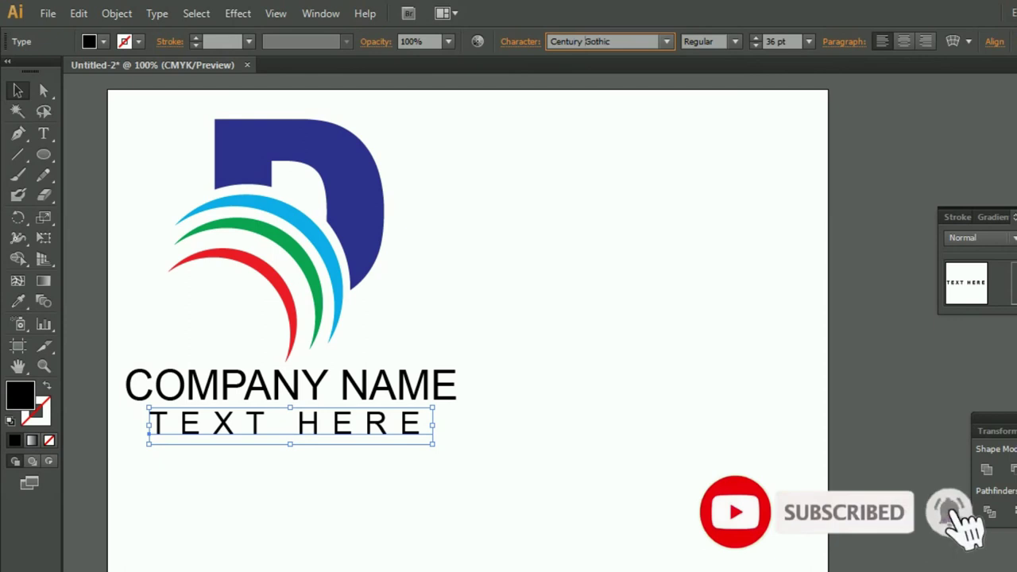
left_click(525, 461)
Step: Scale the whole logo down and place a duplicate to its right
mouse_move(132, 109)
left_mouse_down()
mouse_move(415, 411)
mouse_move(395, 380)
left_mouse_up()
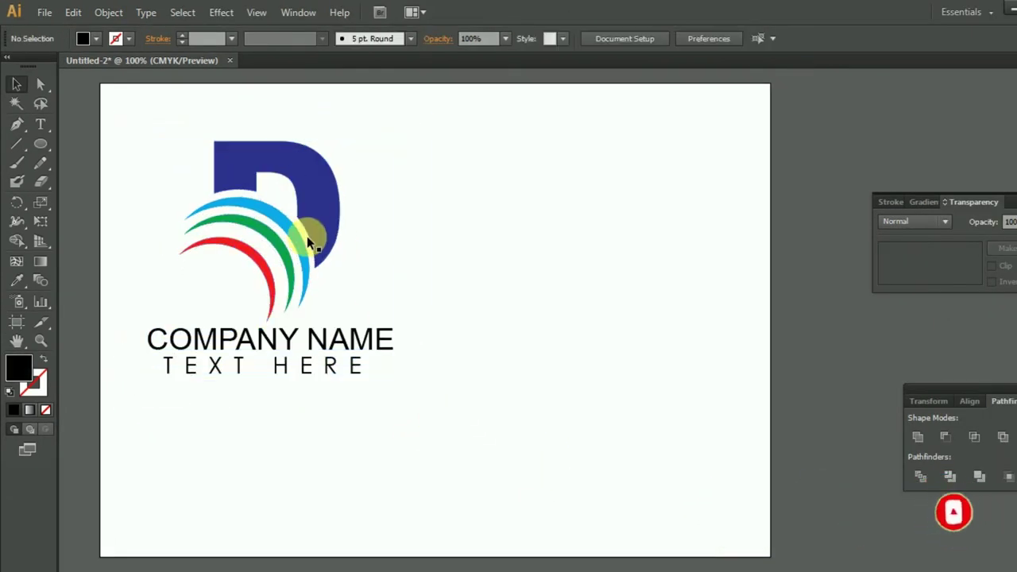
left_click_drag(132, 125, 393, 398)
left_click_drag(362, 340, 673, 340)
left_click(628, 430)
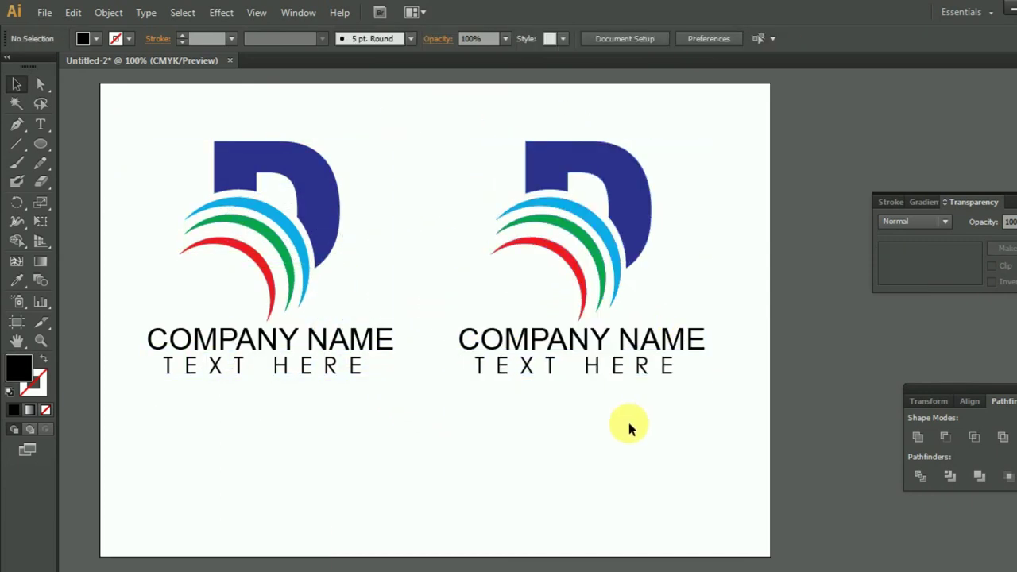
Step: Recolour the duplicate's D to red, trying green first
left_click(632, 206)
left_click(93, 37)
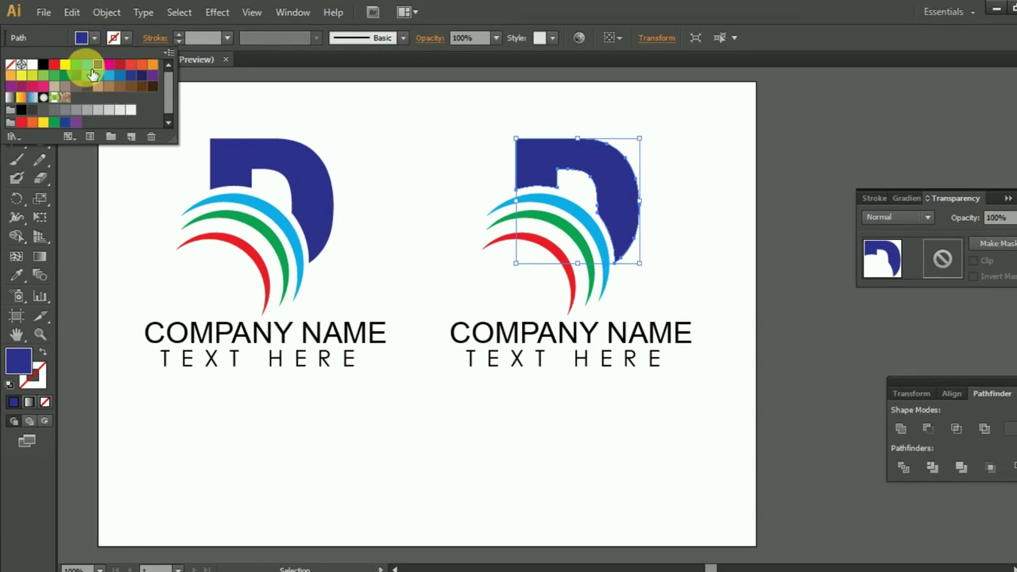
left_click(85, 73)
left_click(673, 205)
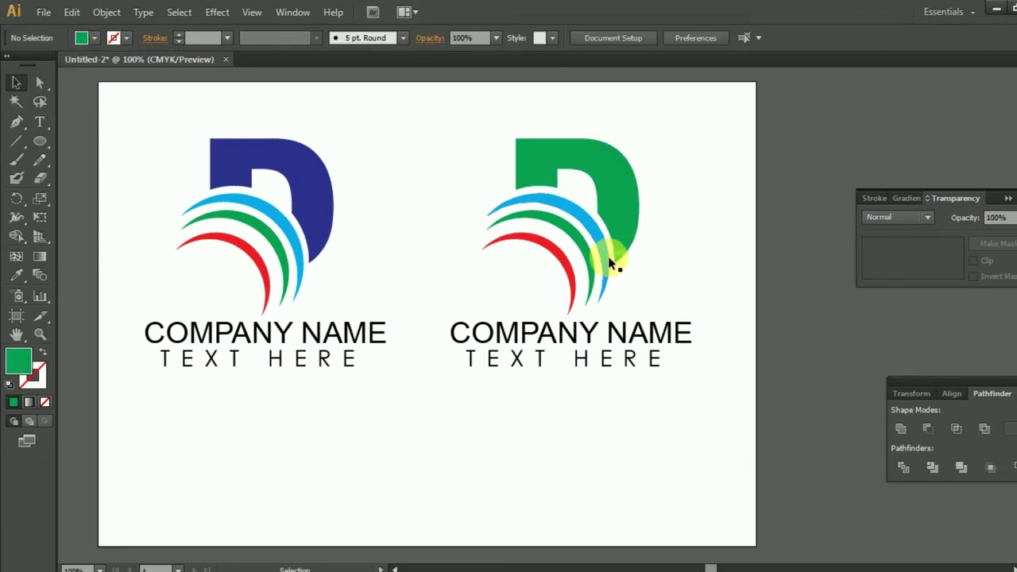
left_click(602, 223)
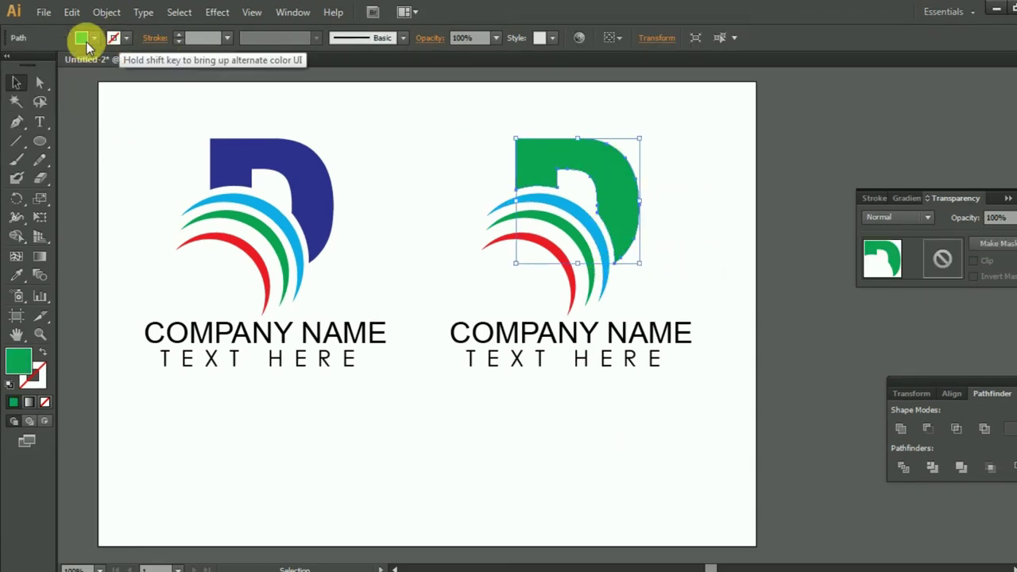
left_click(94, 37)
left_click(60, 71)
left_click(642, 221)
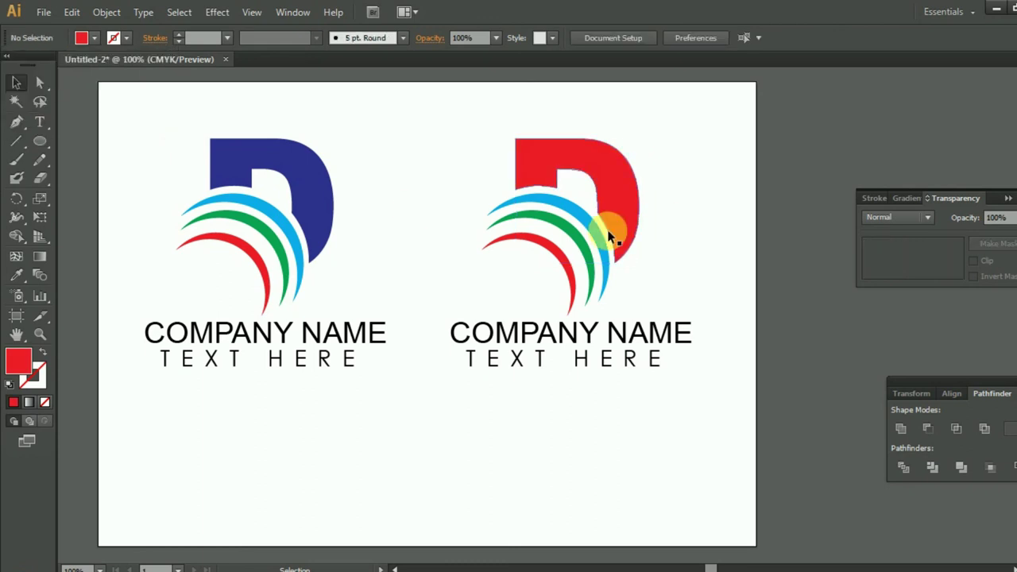
Step: Recolour the duplicate's outer arc orange and its middle arc blue
left_click(608, 228)
left_click(93, 37)
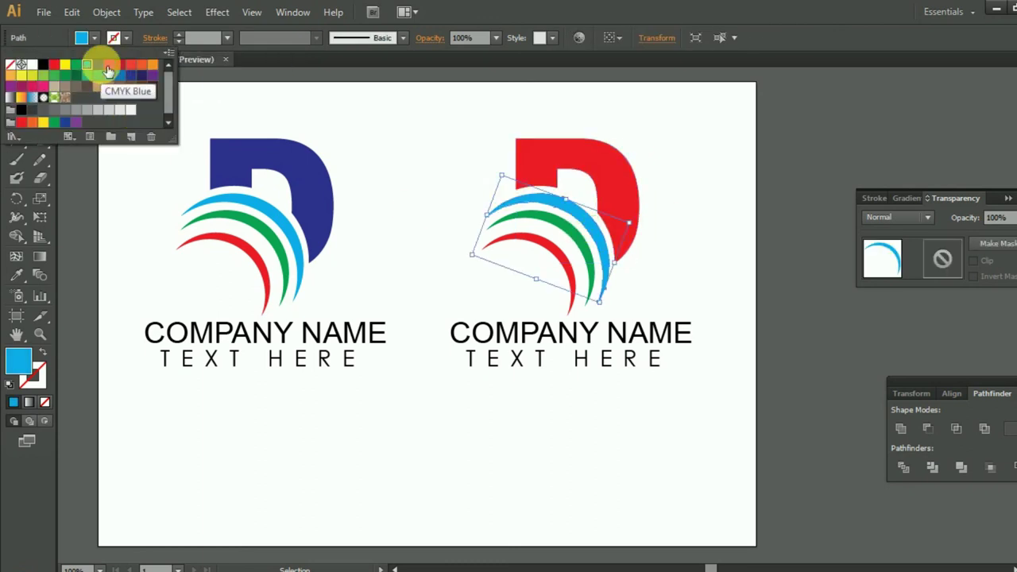
left_click(152, 64)
left_click(663, 199)
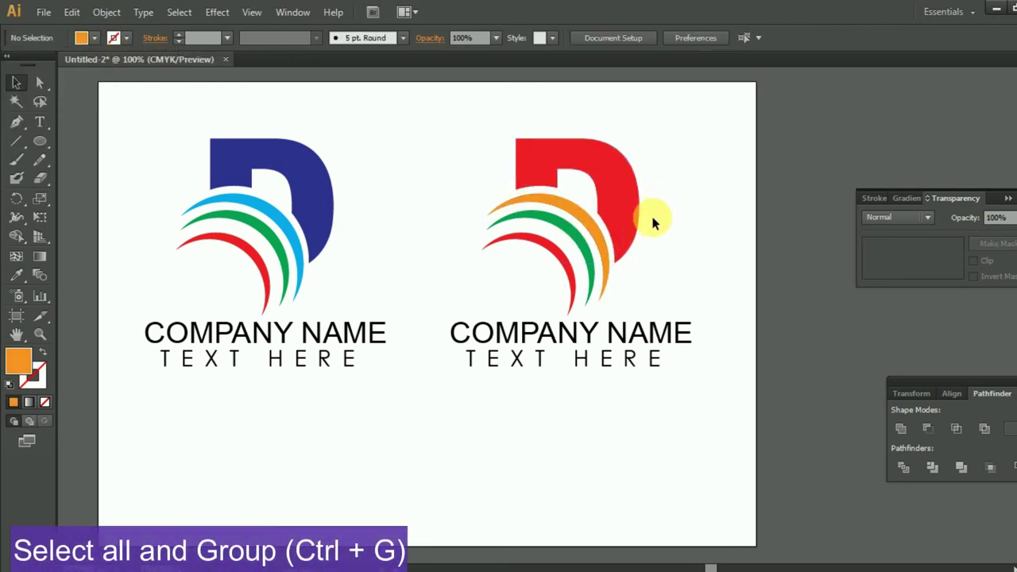
left_click(548, 216)
left_click(94, 37)
left_click(87, 68)
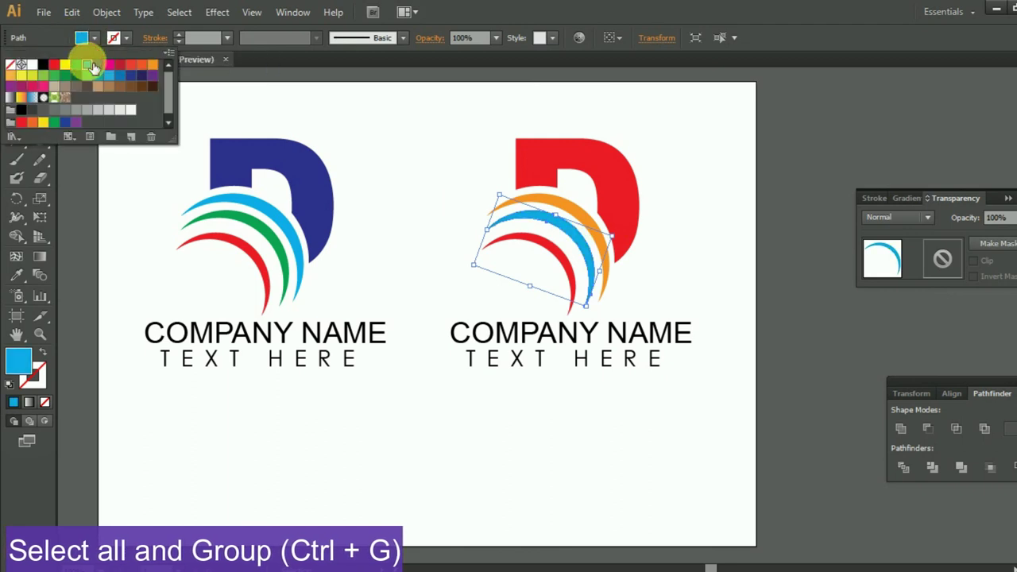
left_click(702, 257)
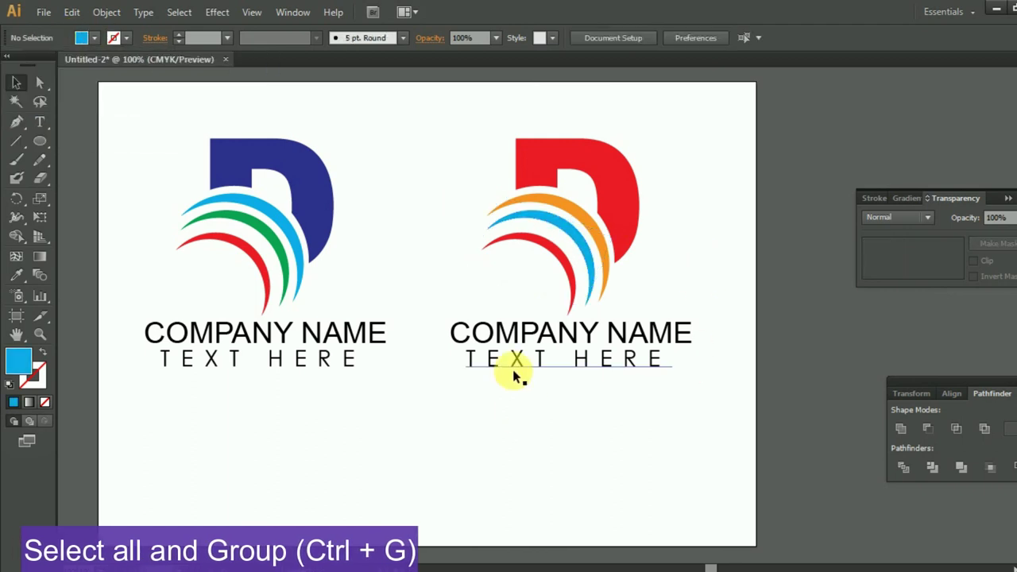